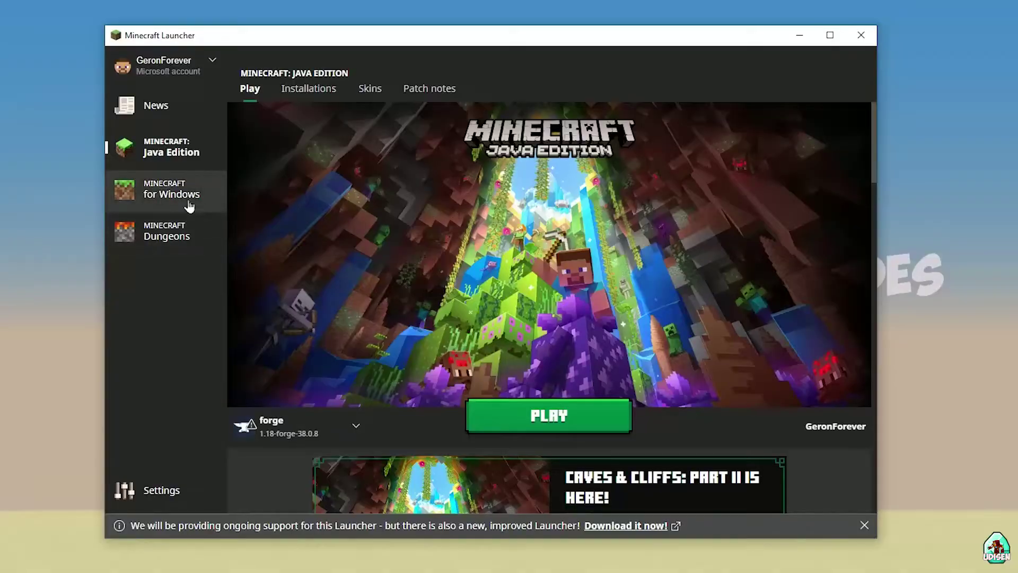
Go from the News page back to Java Edition and show its Installations list.
click(162, 113)
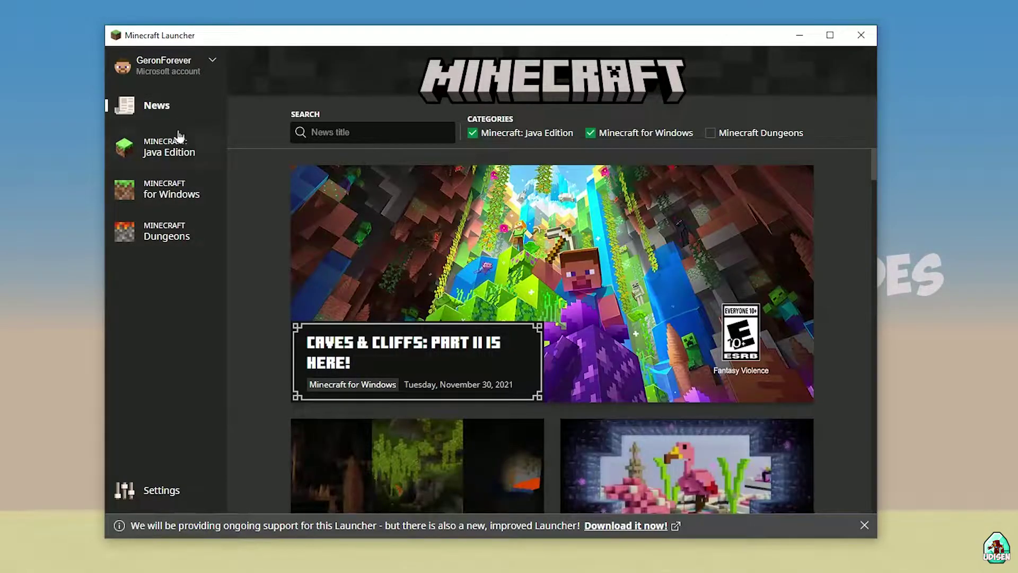
click(174, 152)
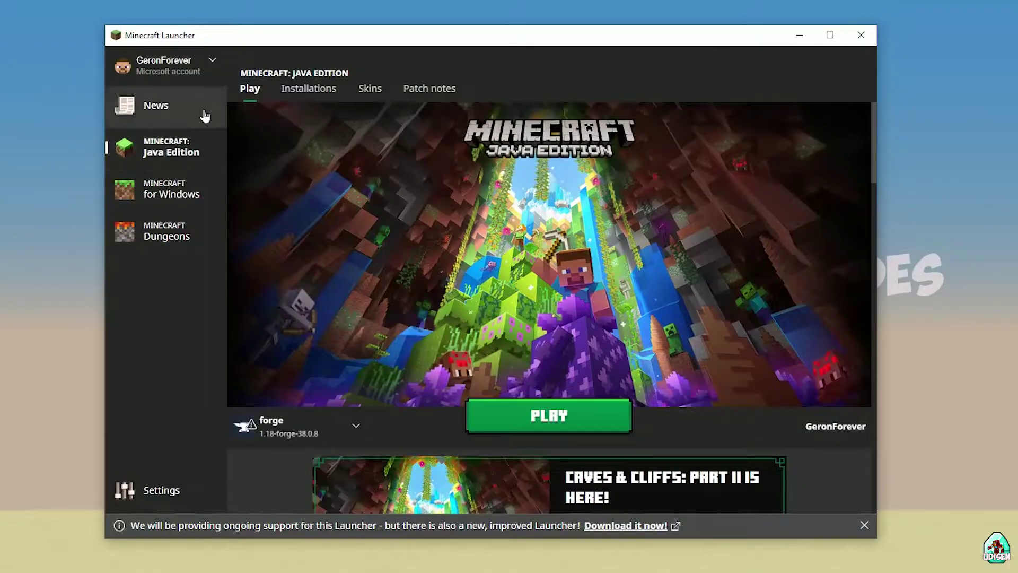
click(299, 93)
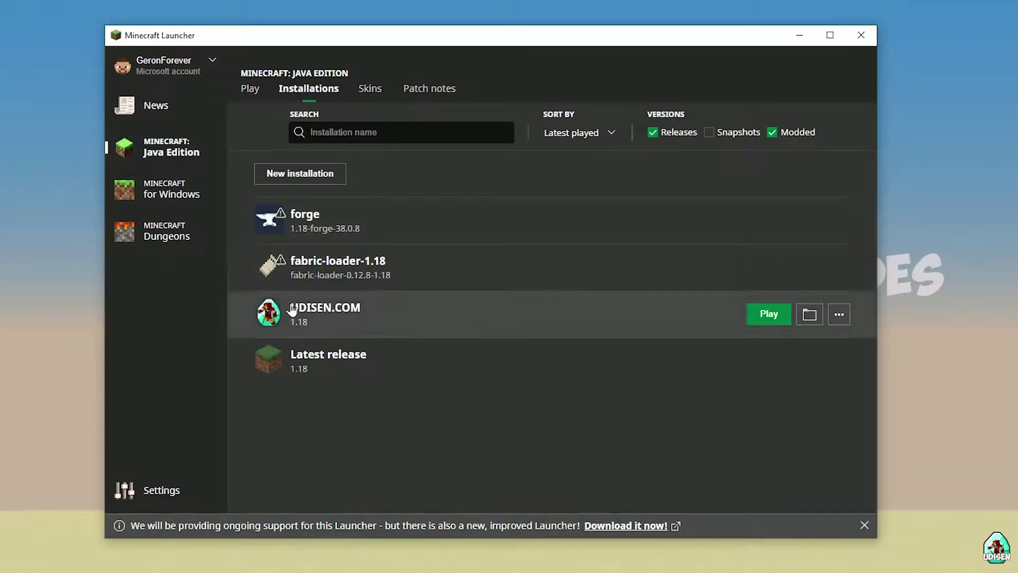
click(313, 177)
click(414, 182)
text(hnghnhgnhgnghnhgn)
click(769, 512)
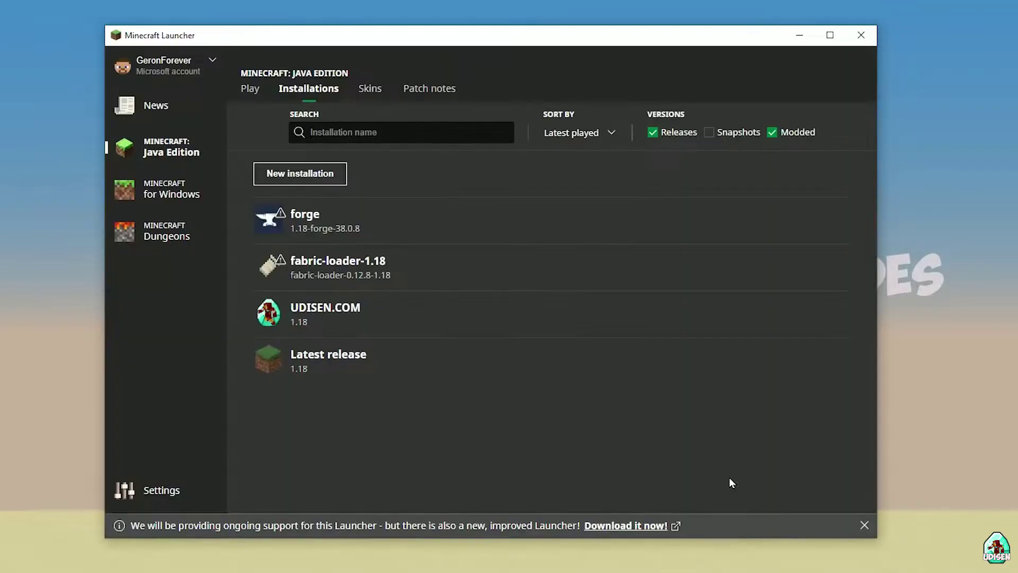
click(495, 320)
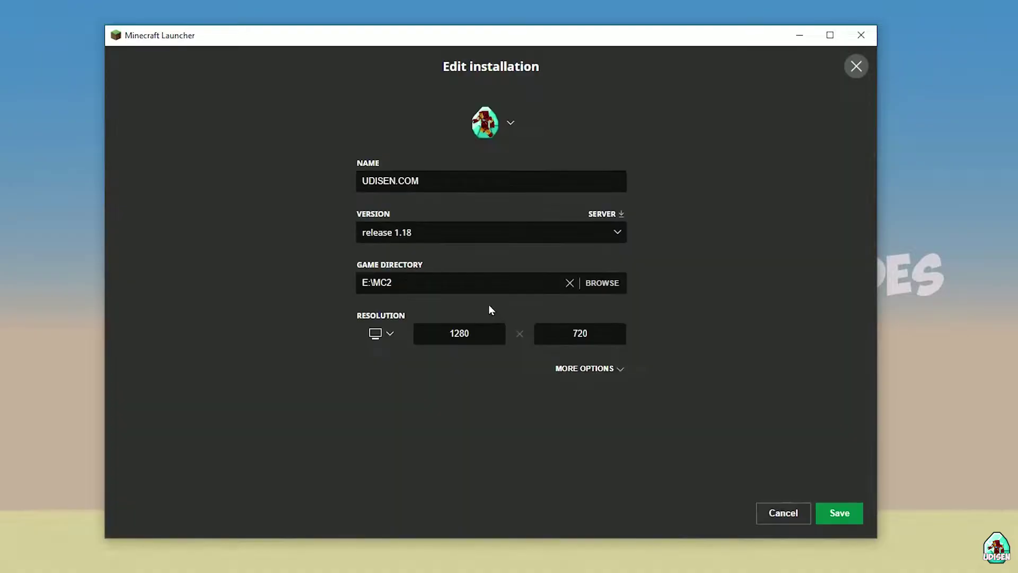
click(442, 230)
click(442, 230)
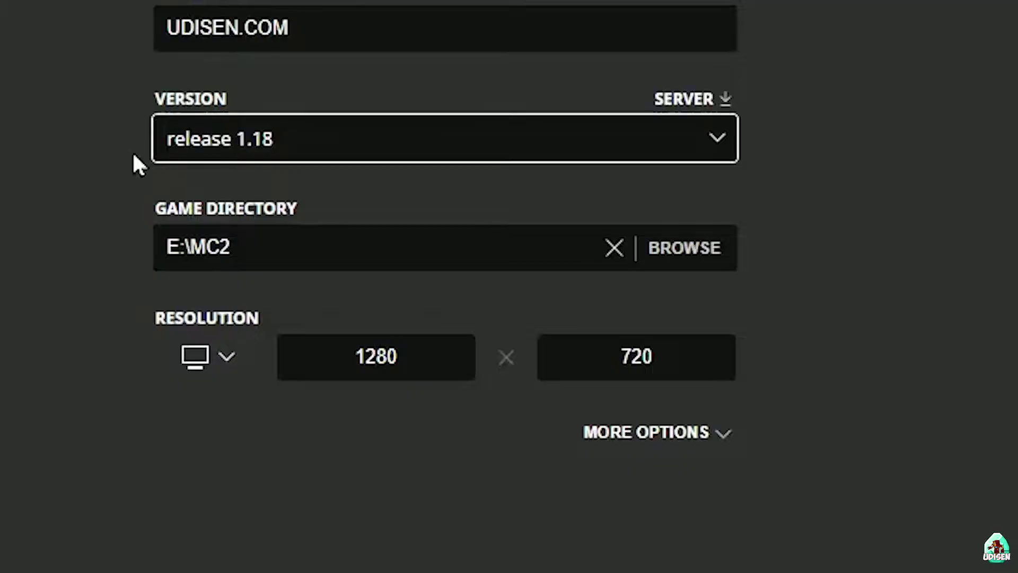
click(280, 150)
click(266, 377)
click(202, 146)
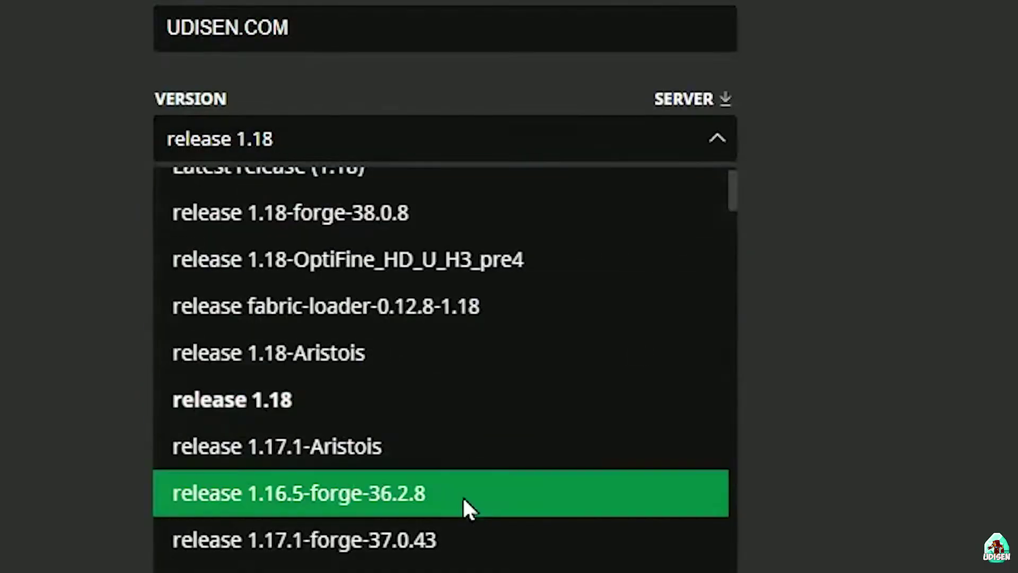
scroll(461, 424, down, 5)
scroll(461, 339, up, 4)
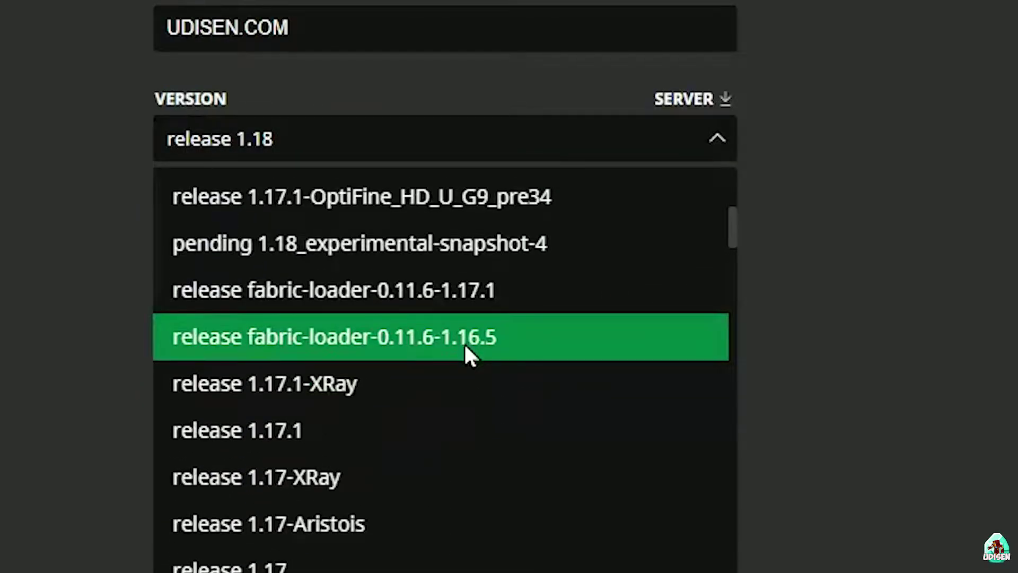
click(434, 244)
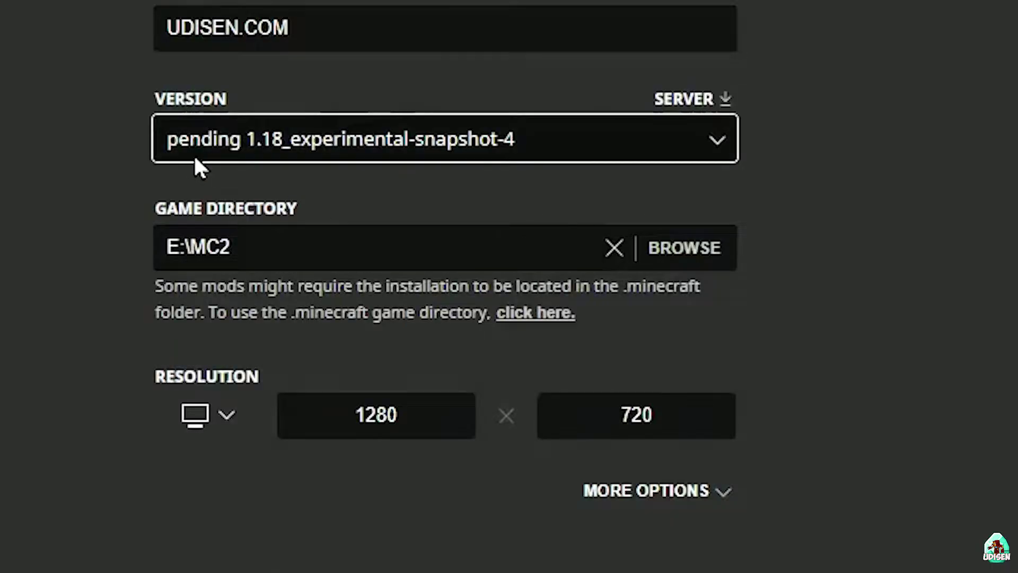
click(393, 141)
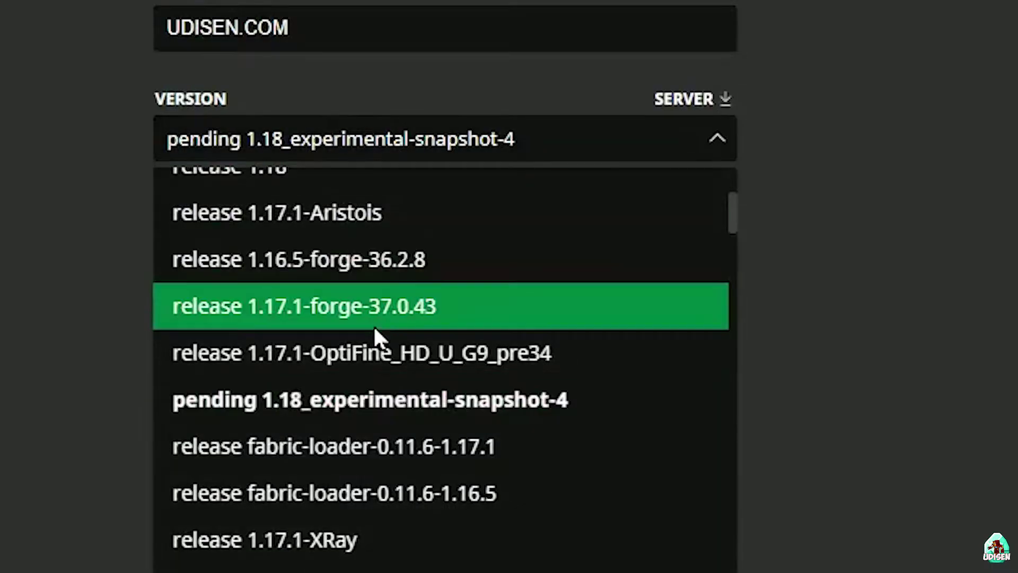
scroll(360, 361, up, 4)
click(334, 358)
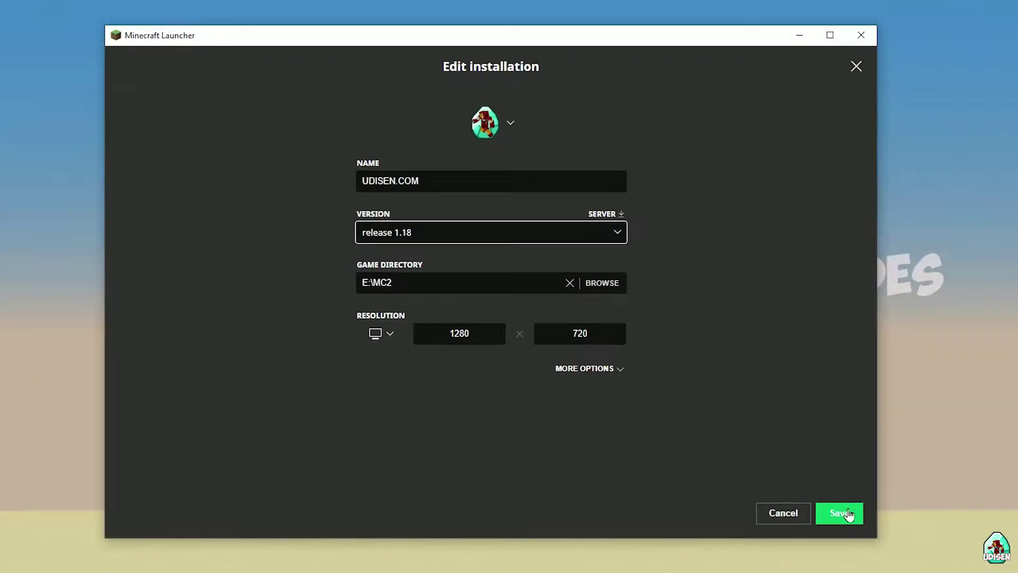
click(847, 514)
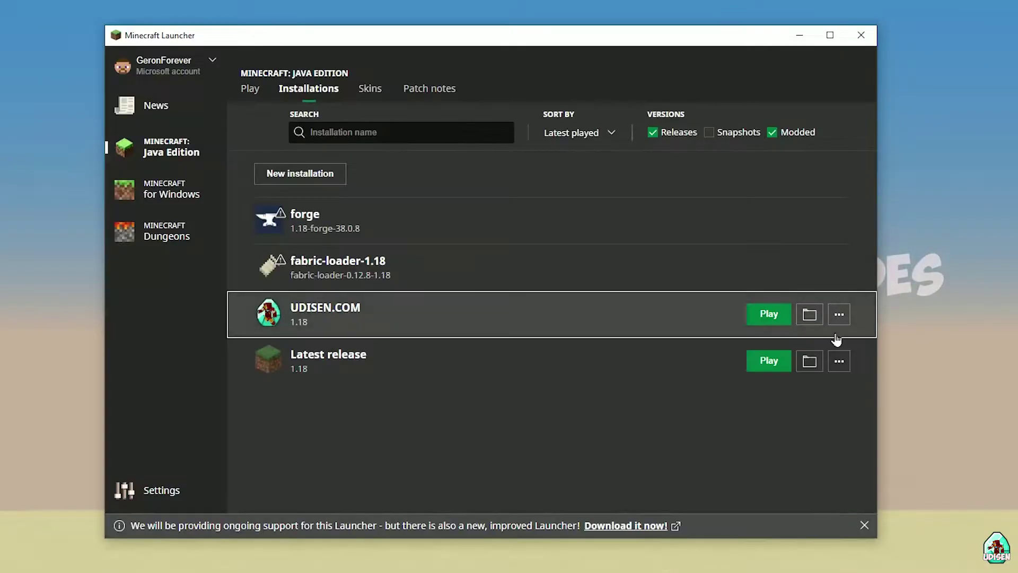
Launch the UDISEN.COM installation, then select the forge-1.18-38.0.8 installer in MSI DRIVERS.
click(769, 315)
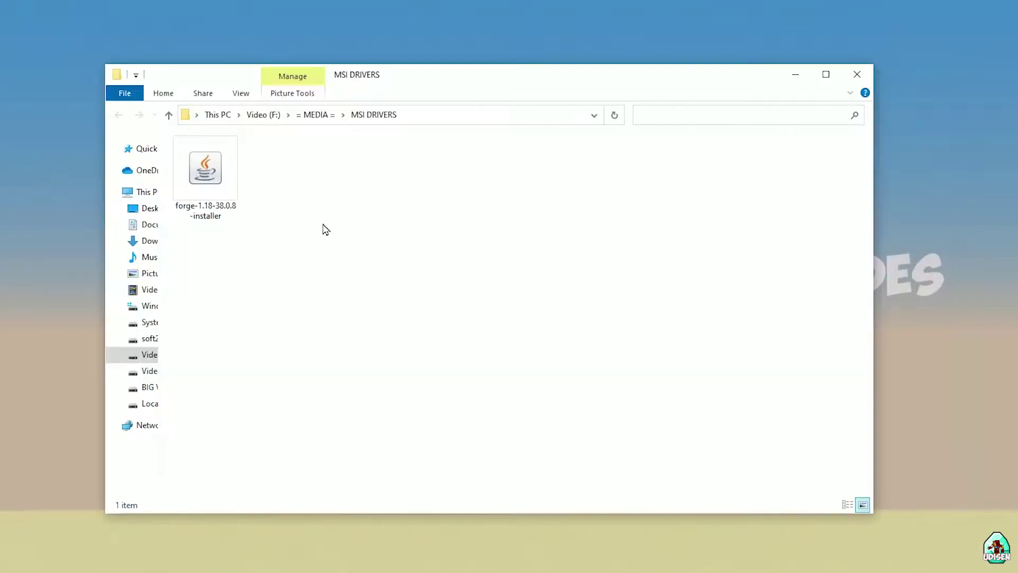
click(207, 177)
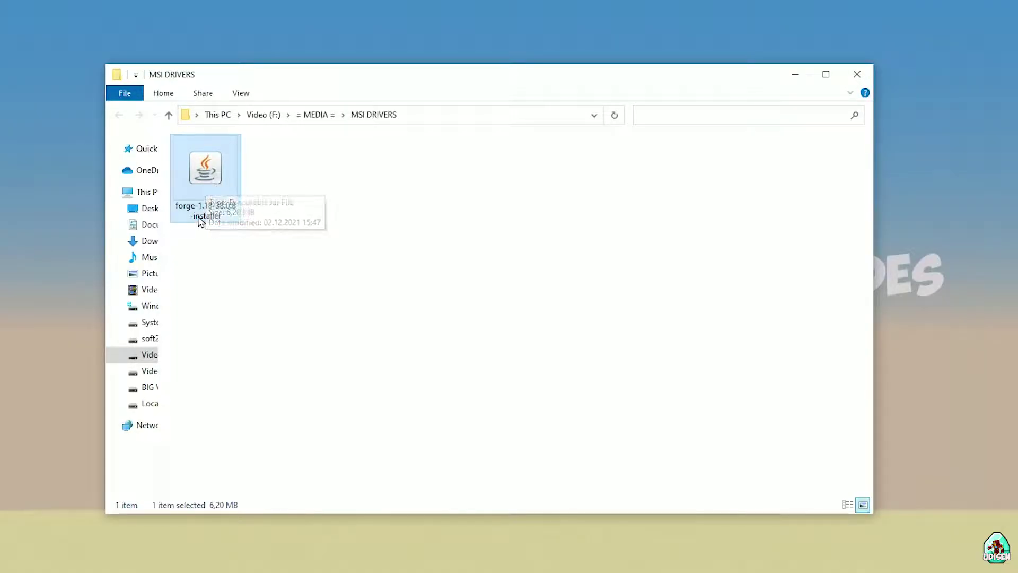
Cancel the rename of the forge-1.18-38.0.8-installer jar and run it.
key(F2)
drag(209, 208, 159, 205)
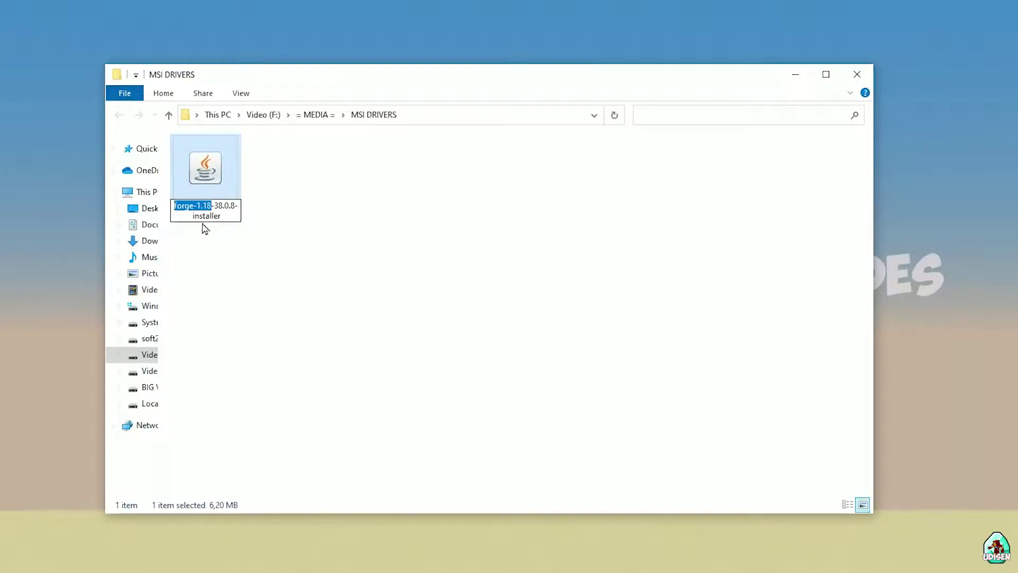
key(Escape)
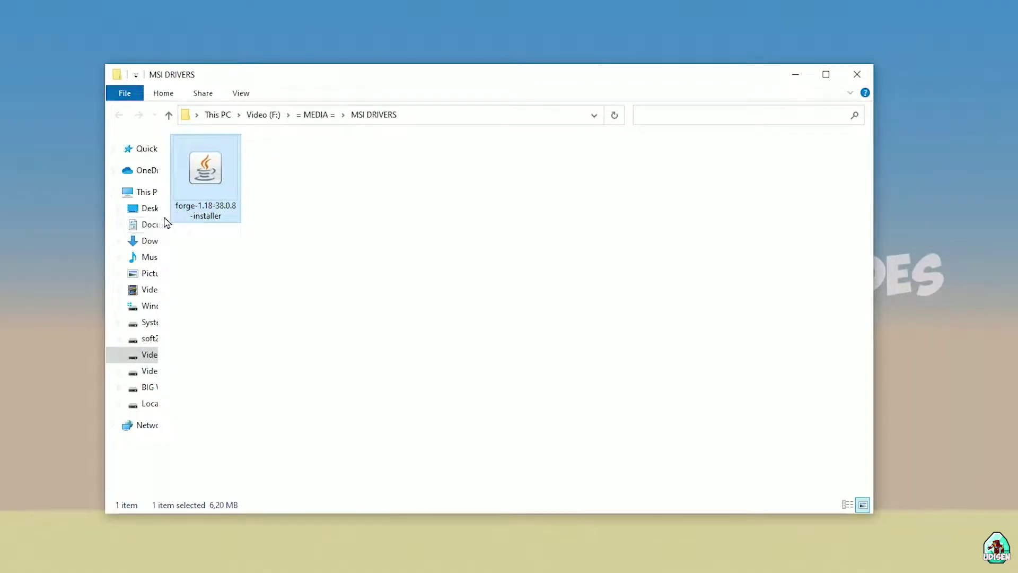
double_click(211, 174)
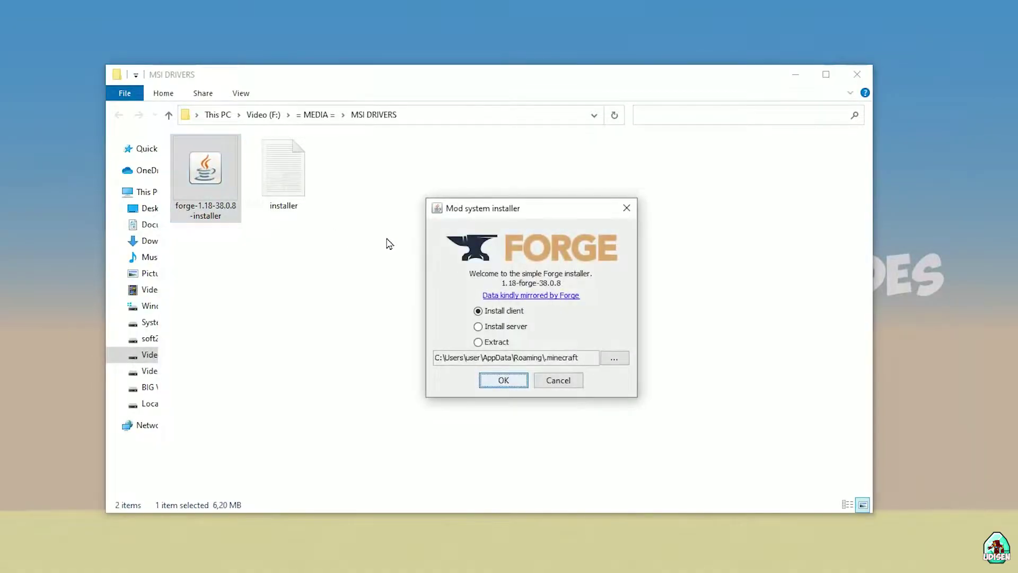
Install the 1.18-forge-38.0.8 client into .minecraft and dismiss the Complete message.
click(501, 380)
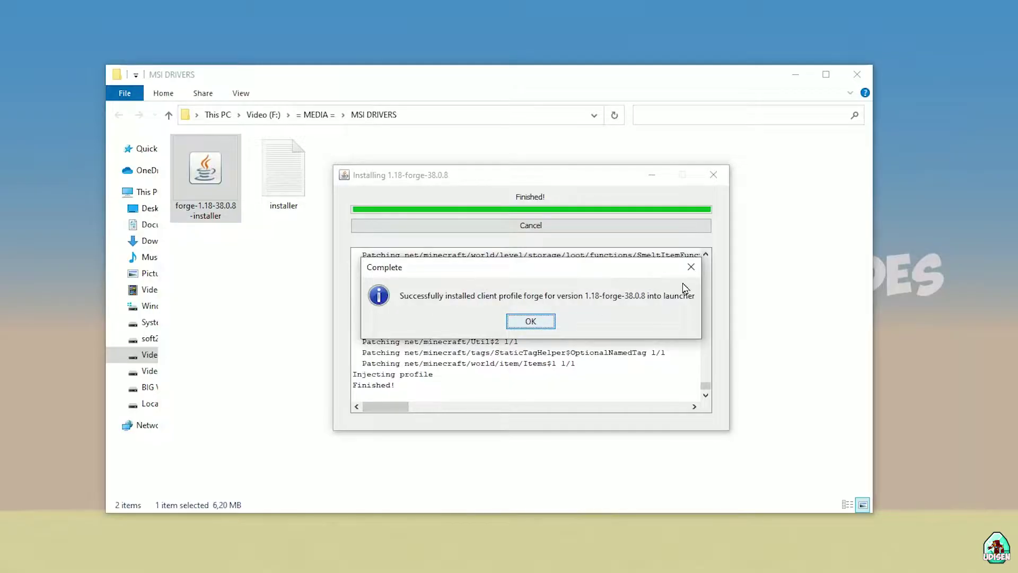
click(691, 267)
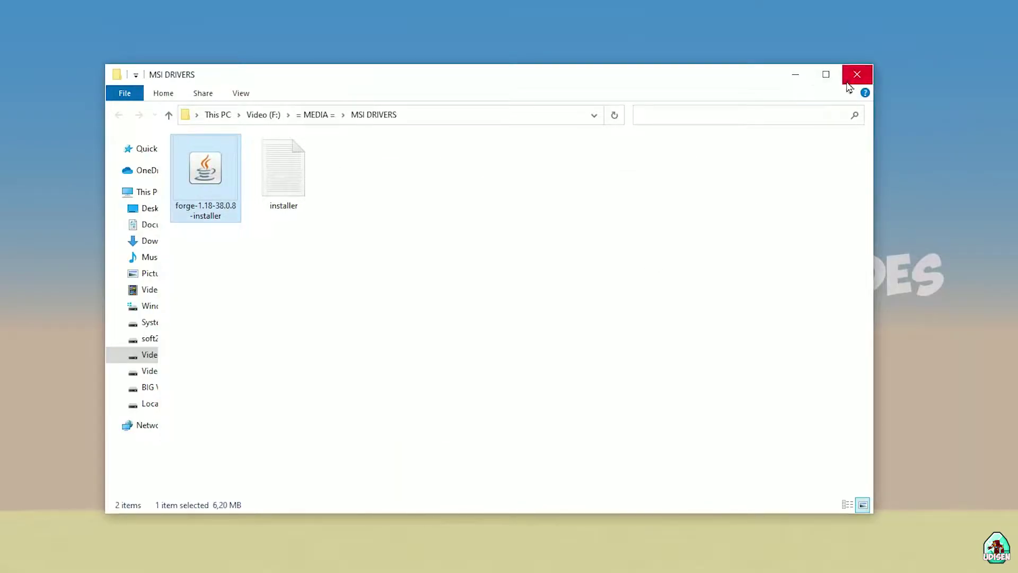
Back in the launcher's Installations list, open the forge 1.18-forge-38.0.8 profile's settings.
click(794, 76)
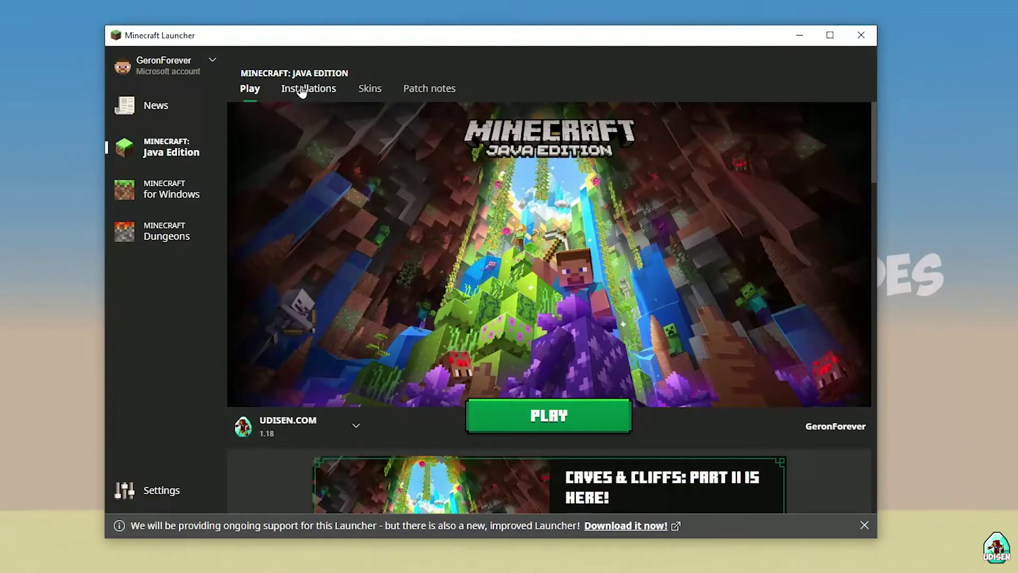
click(303, 89)
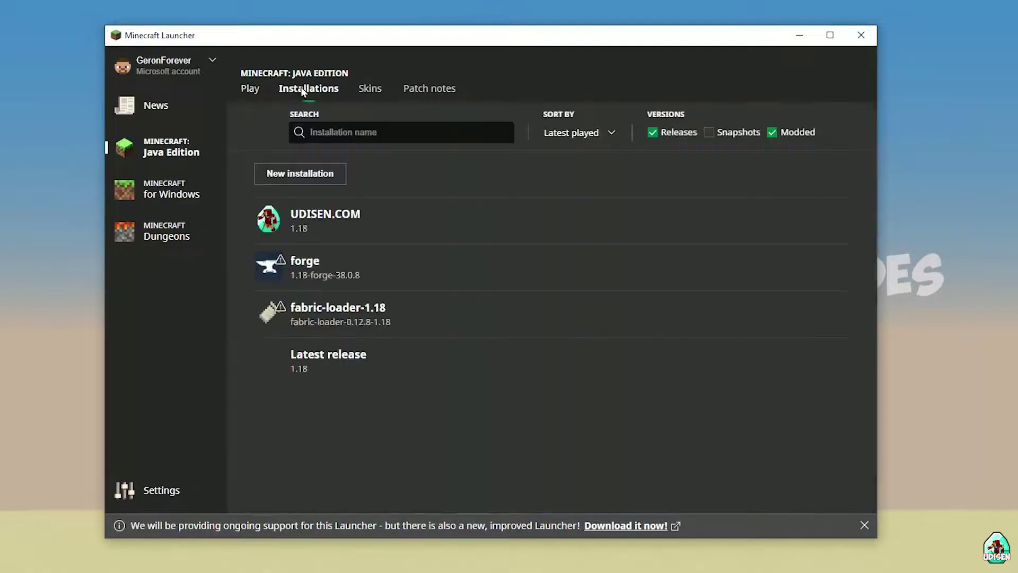
mouse_move(470, 284)
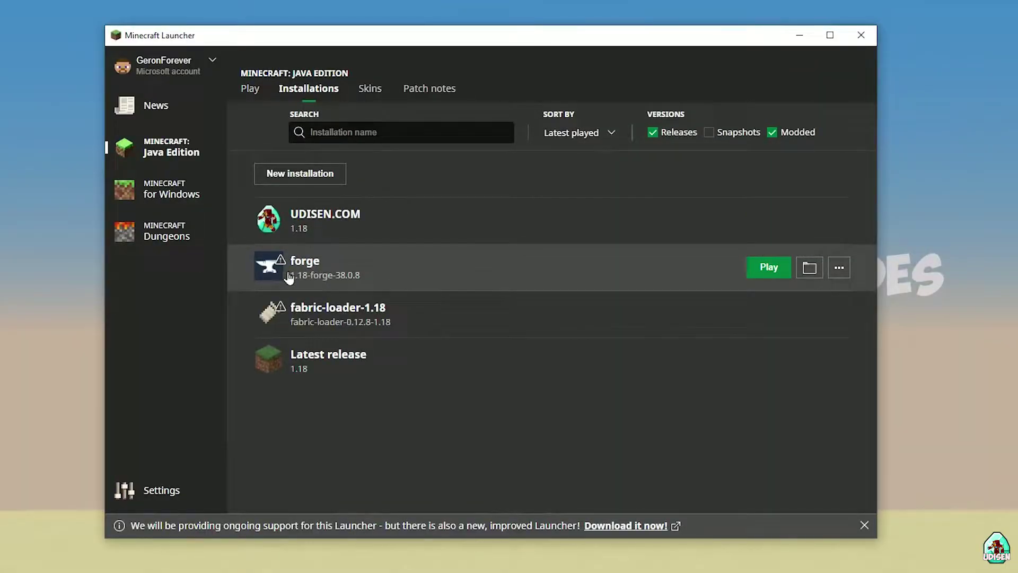
click(289, 273)
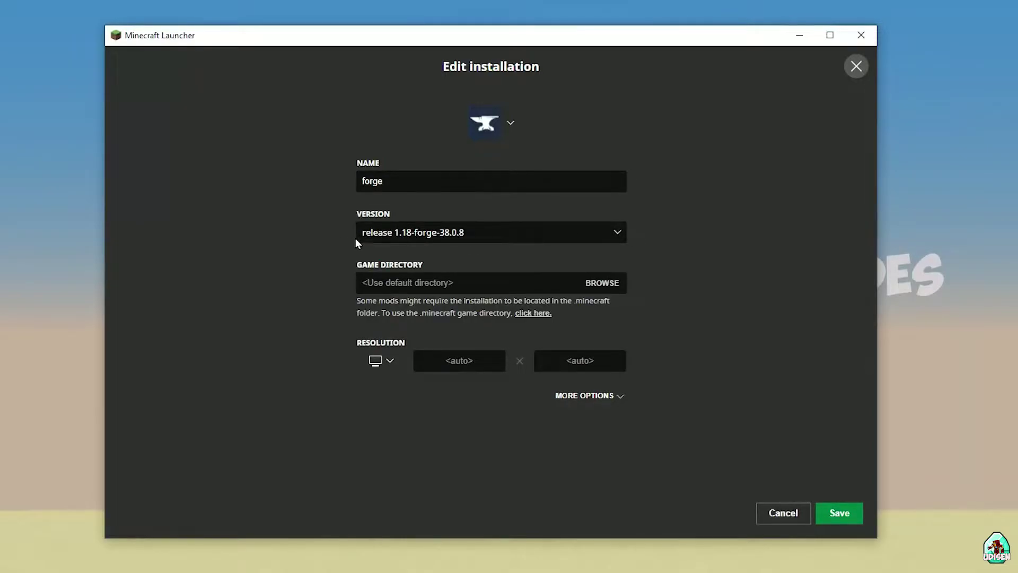
Keep the version at release 1.18-forge-38.0.8 and close the Edit installation dialog.
click(491, 240)
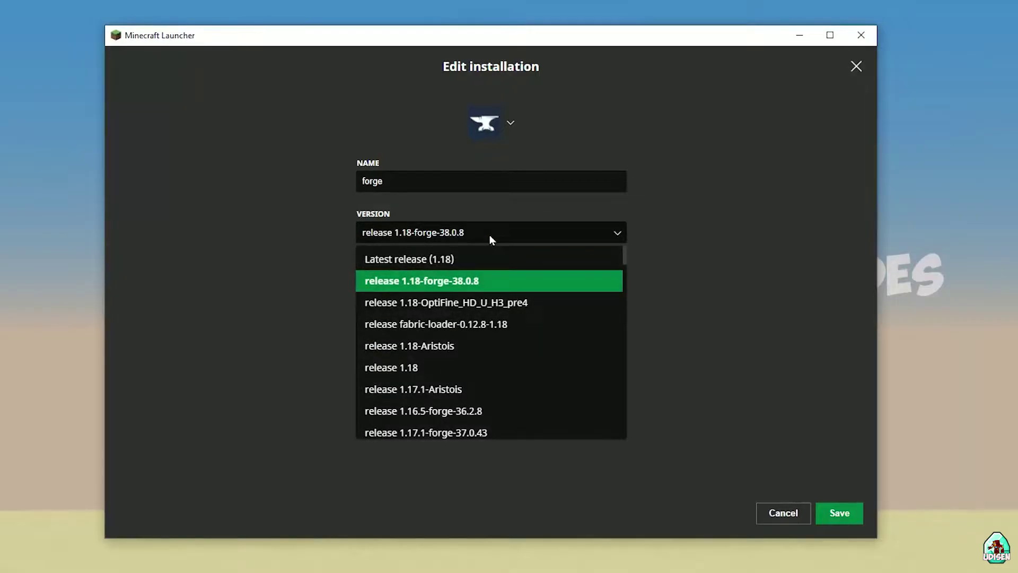
click(489, 234)
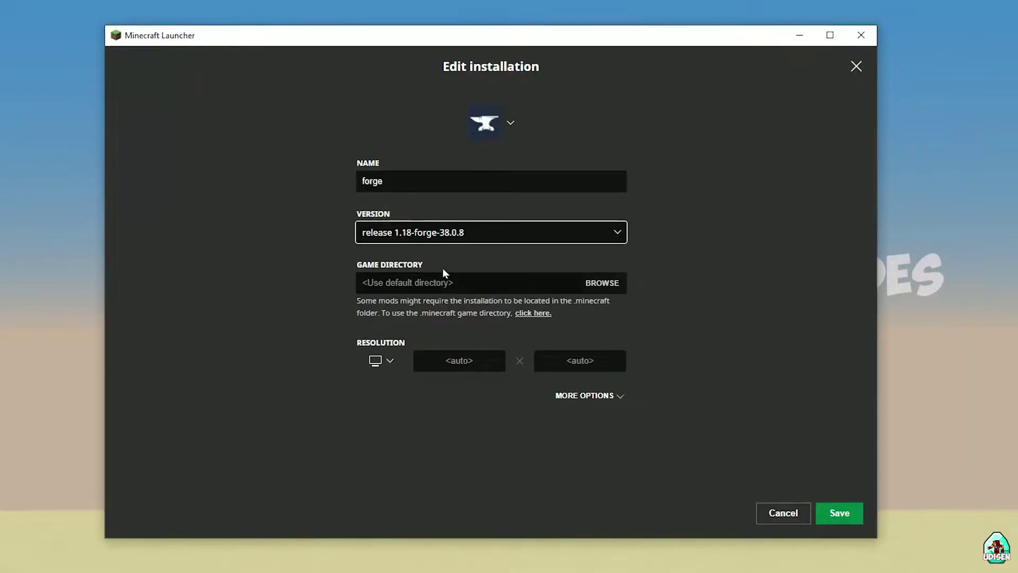
click(463, 236)
click(409, 281)
click(795, 513)
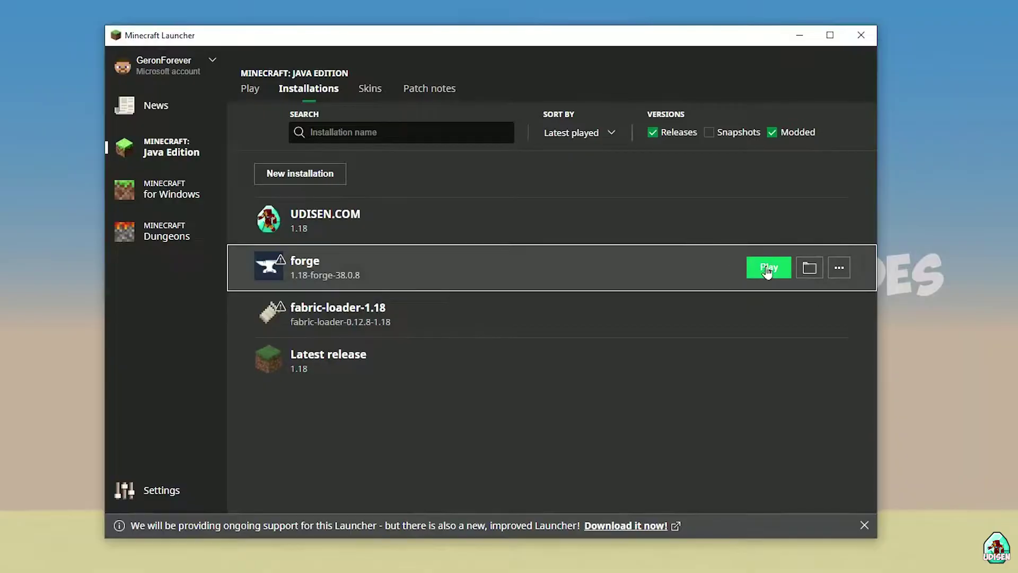
Open the forge installation's MC2 mods folder and place MSI DRIVERS beside it.
click(808, 268)
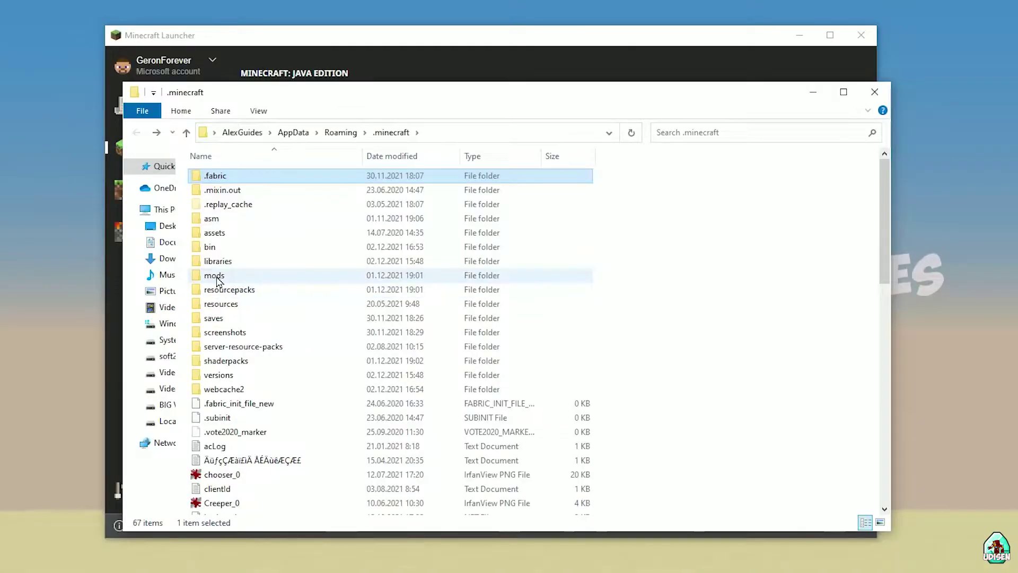
double_click(217, 278)
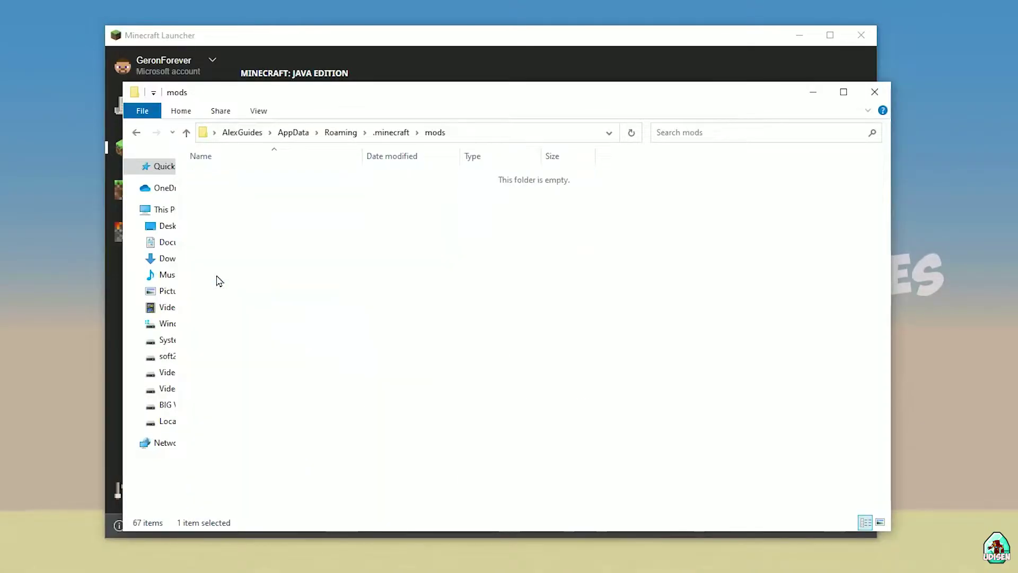
click(811, 94)
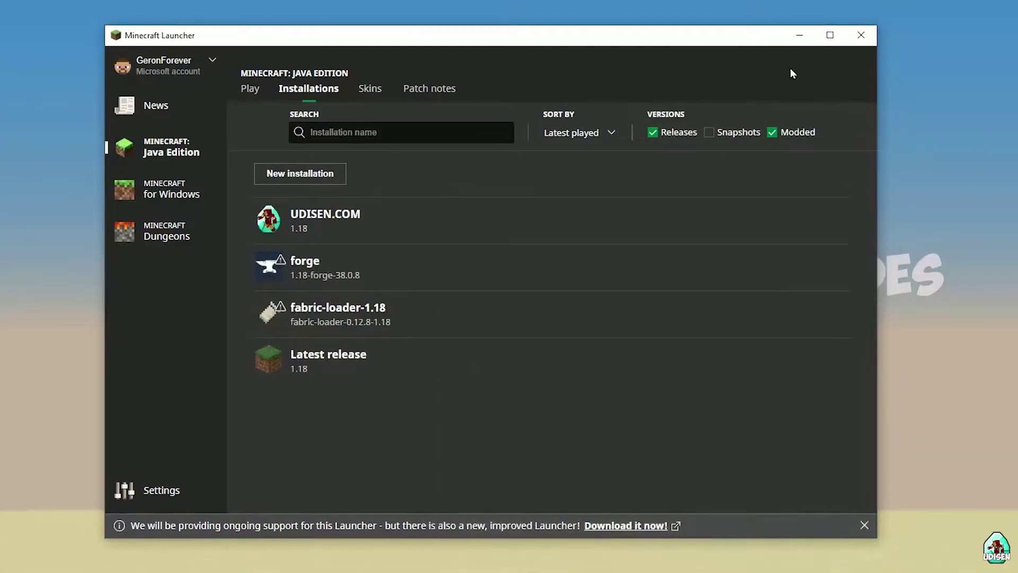
key(alt+Tab)
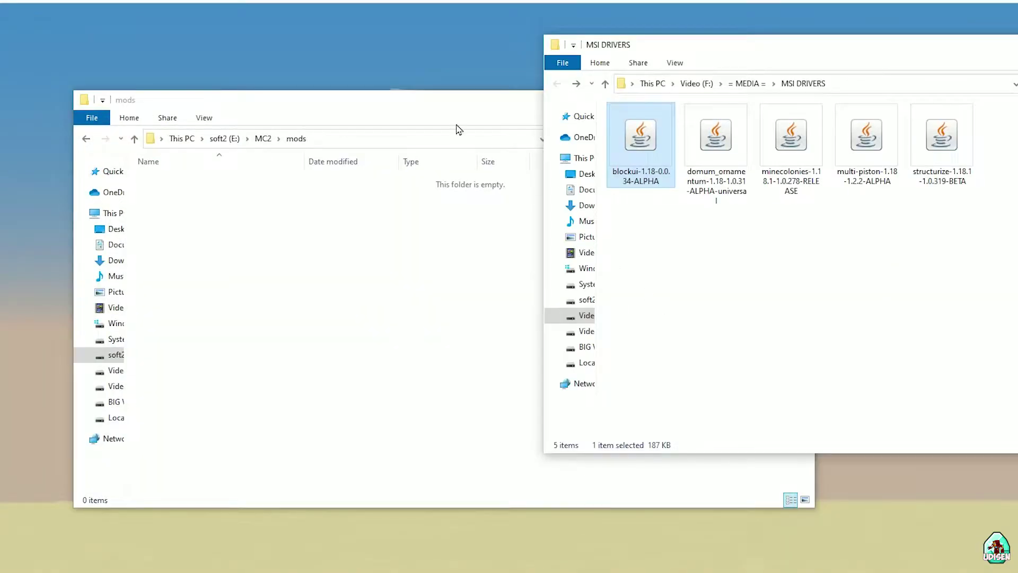
click(852, 70)
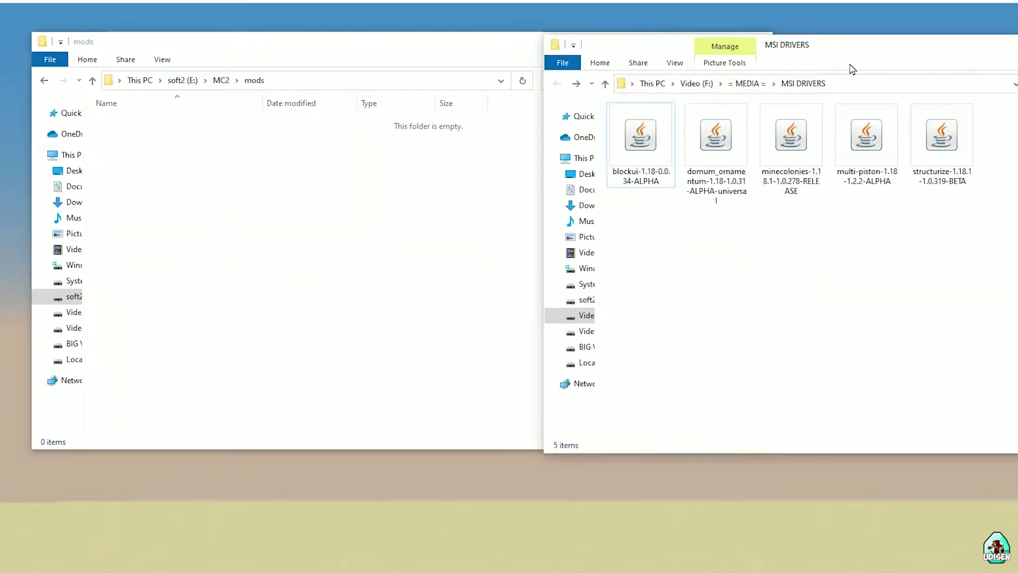
drag(836, 52, 563, 40)
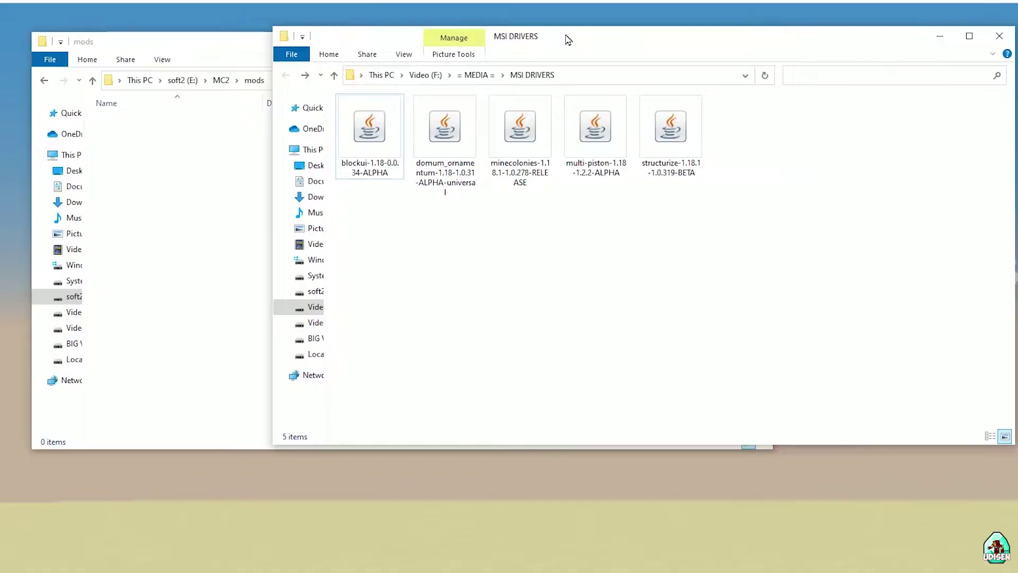
Move blockui, domum_ornamentum, minecolonies, multi-piston and structurize jars into mods, then minimize both windows.
click(377, 130)
click(432, 135)
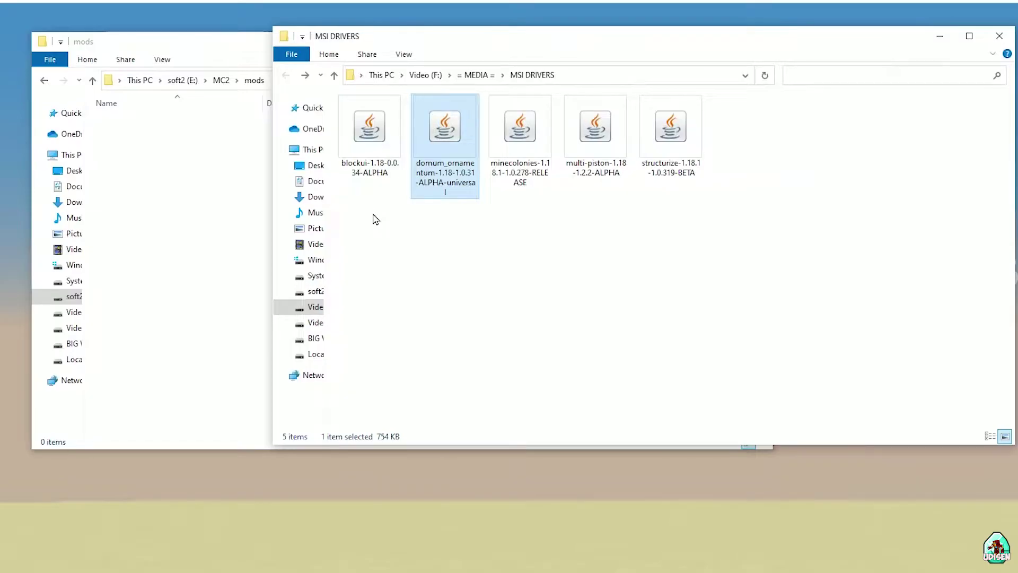
click(547, 137)
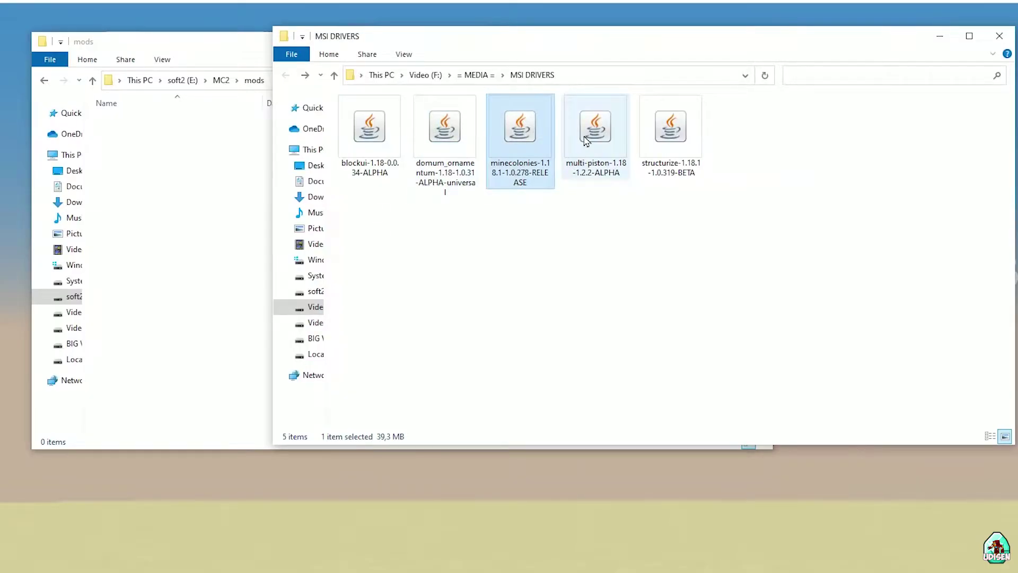
click(587, 132)
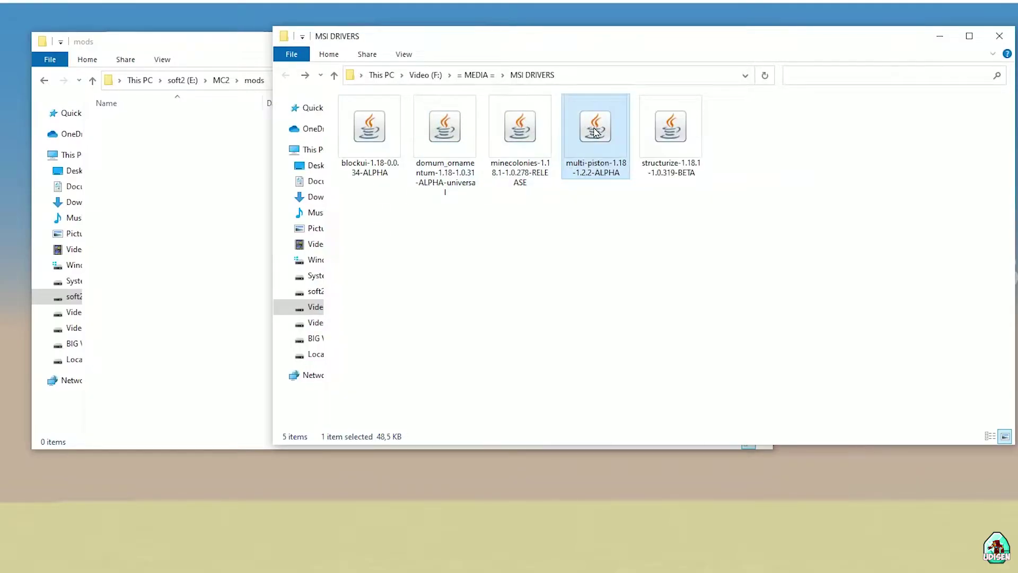
ctrl+click(671, 122)
ctrl+click(519, 128)
ctrl+click(370, 128)
ctrl+click(445, 127)
drag(445, 132, 202, 173)
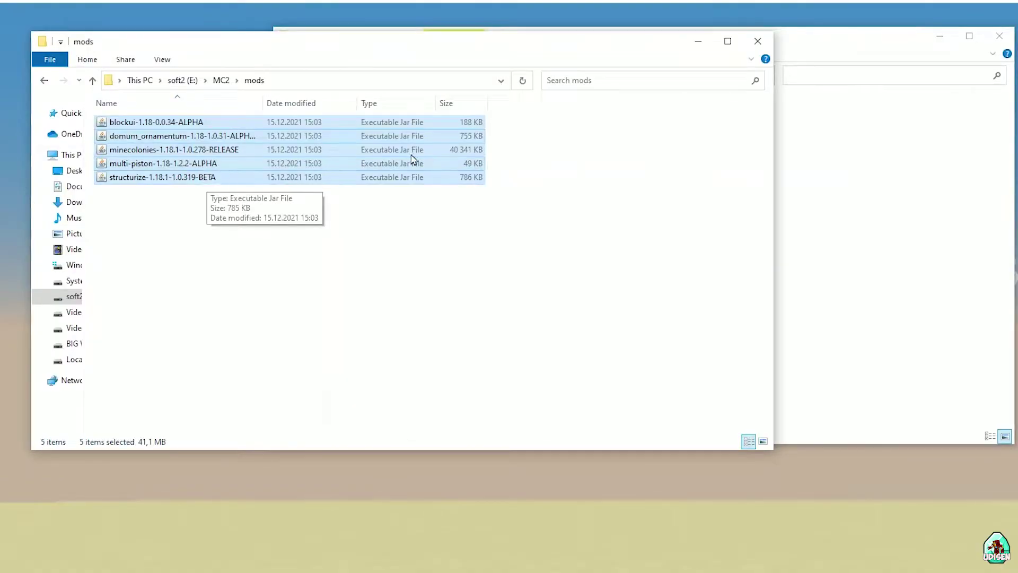
click(938, 37)
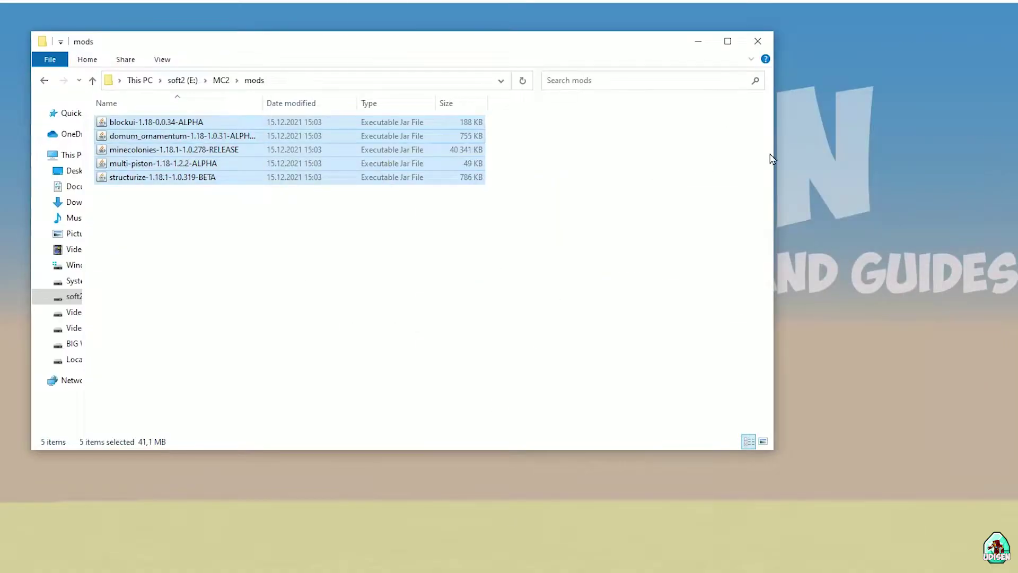
click(698, 45)
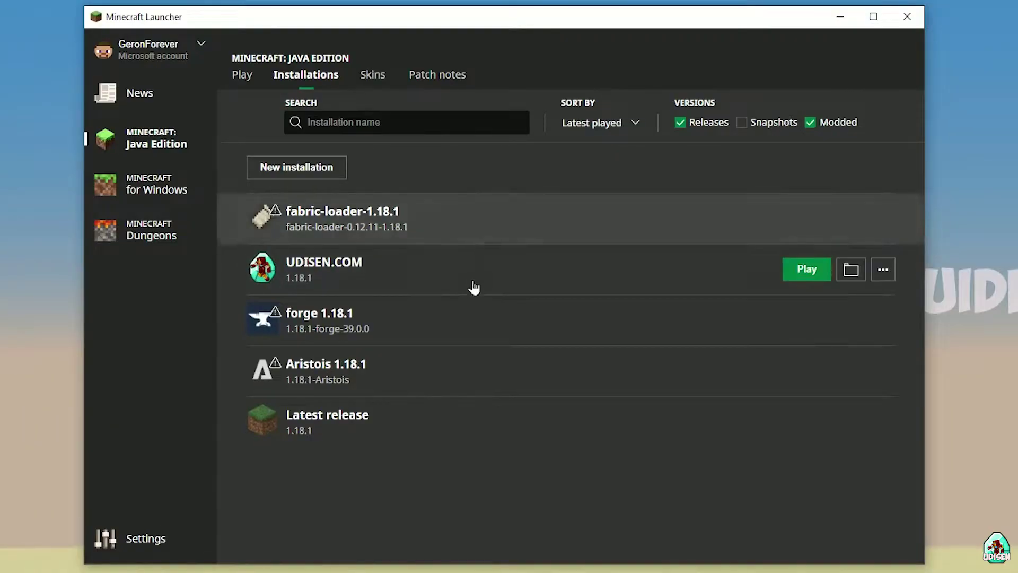
Save the forge 1.18.1 installation's settings and launch it.
click(409, 329)
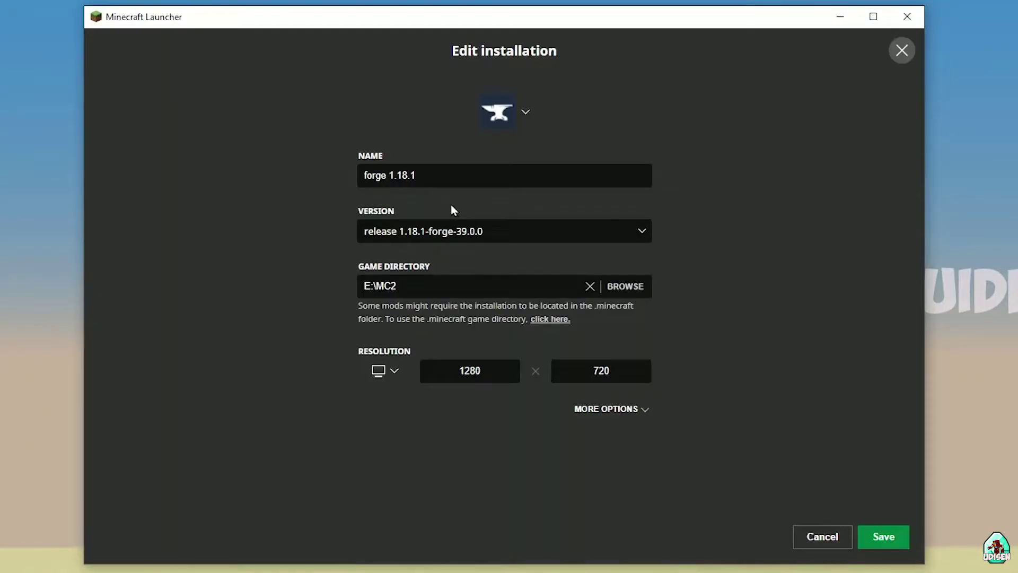
click(440, 182)
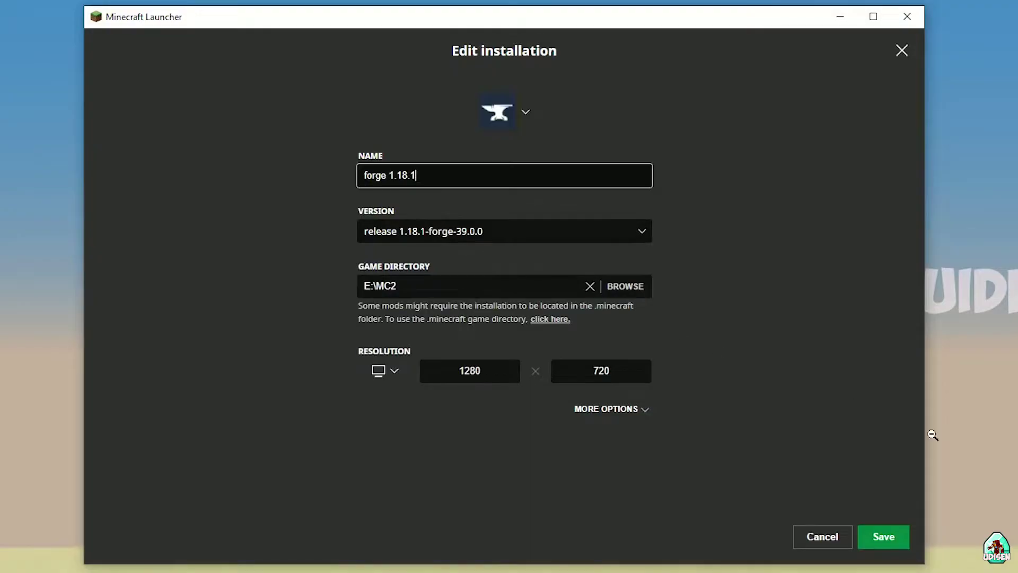
click(883, 541)
click(804, 320)
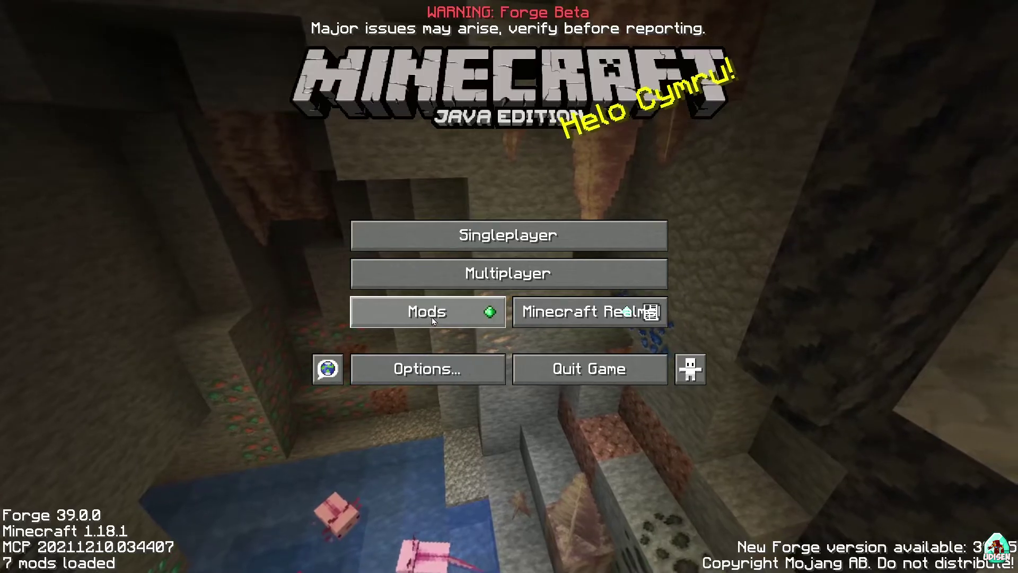
Check UI Library and MineColonies in the Mods list, then go to Singleplayer.
click(431, 317)
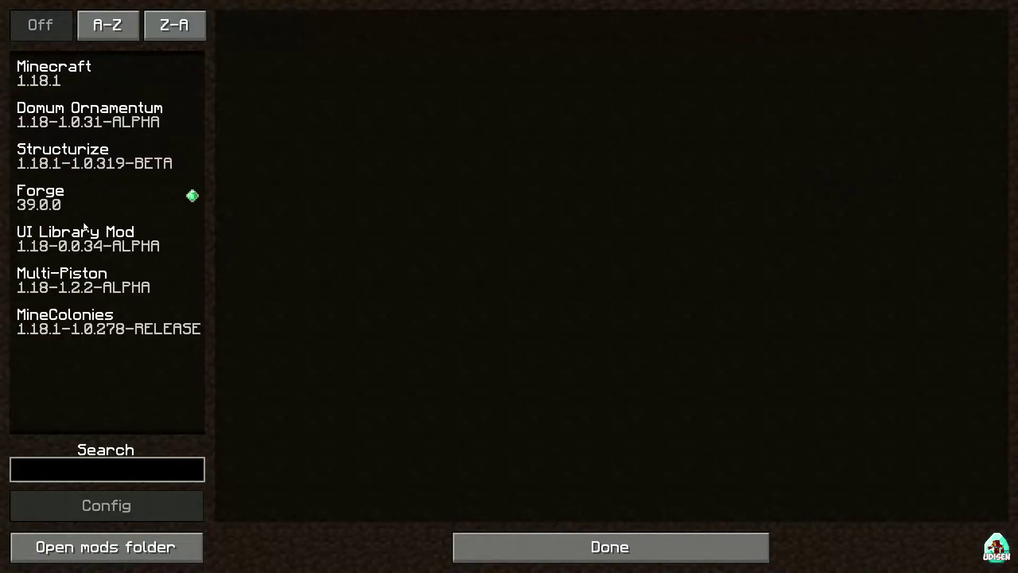
click(90, 247)
click(104, 318)
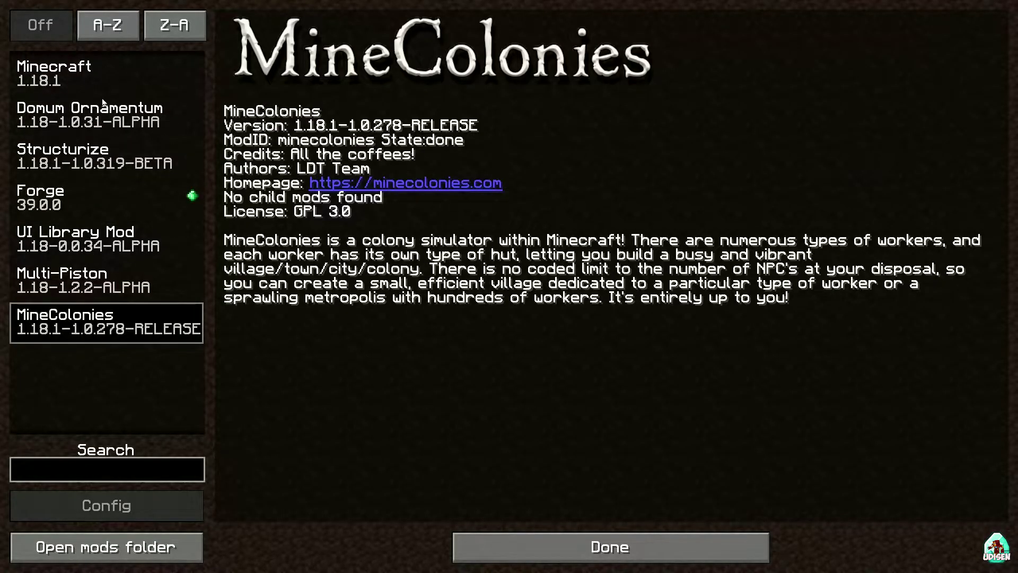
key(Escape)
click(498, 231)
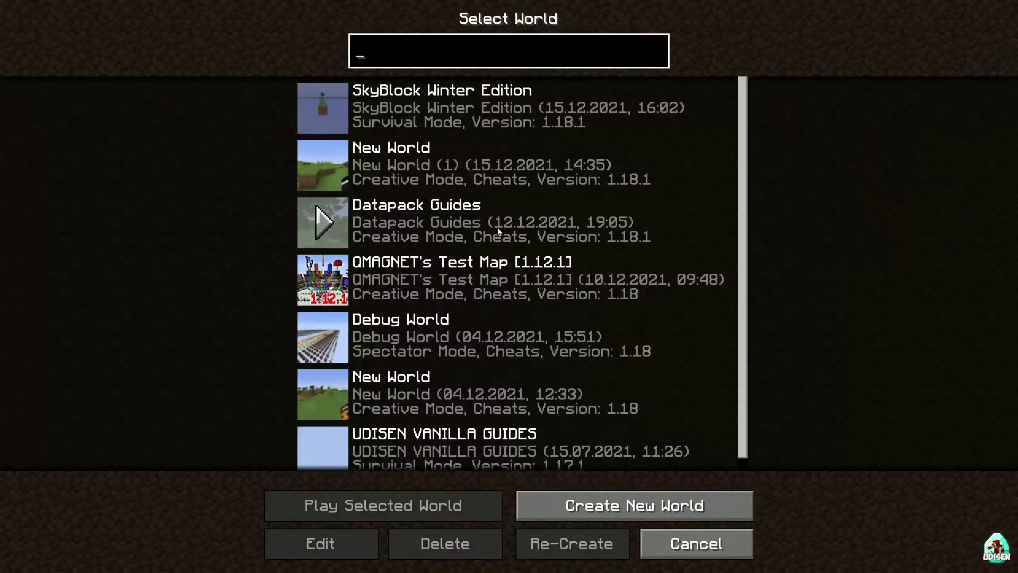
Create a Creative world named New World 13456, after reviewing More World Options.
click(664, 504)
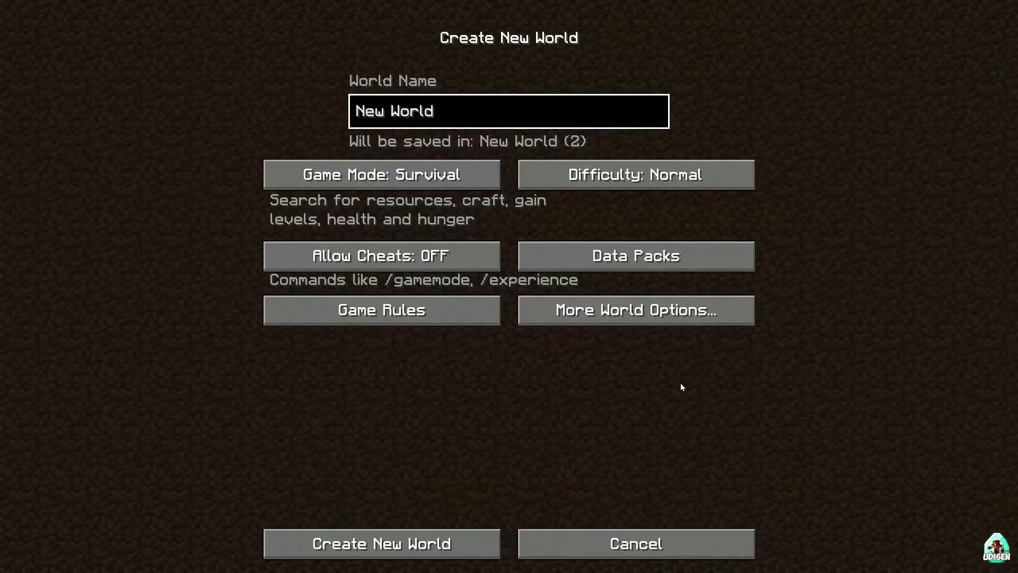
click(413, 180)
click(413, 179)
text(13456)
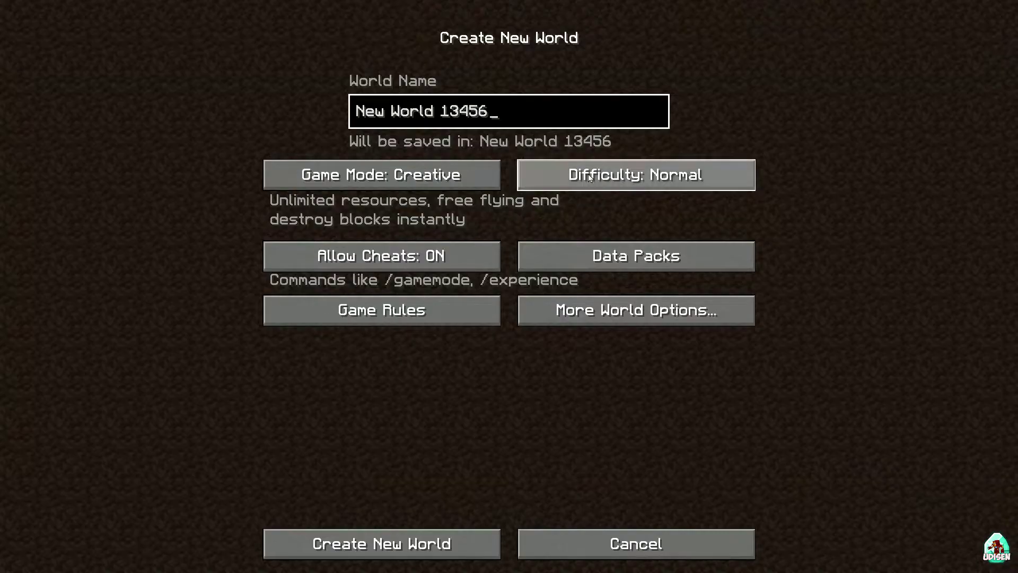
click(621, 313)
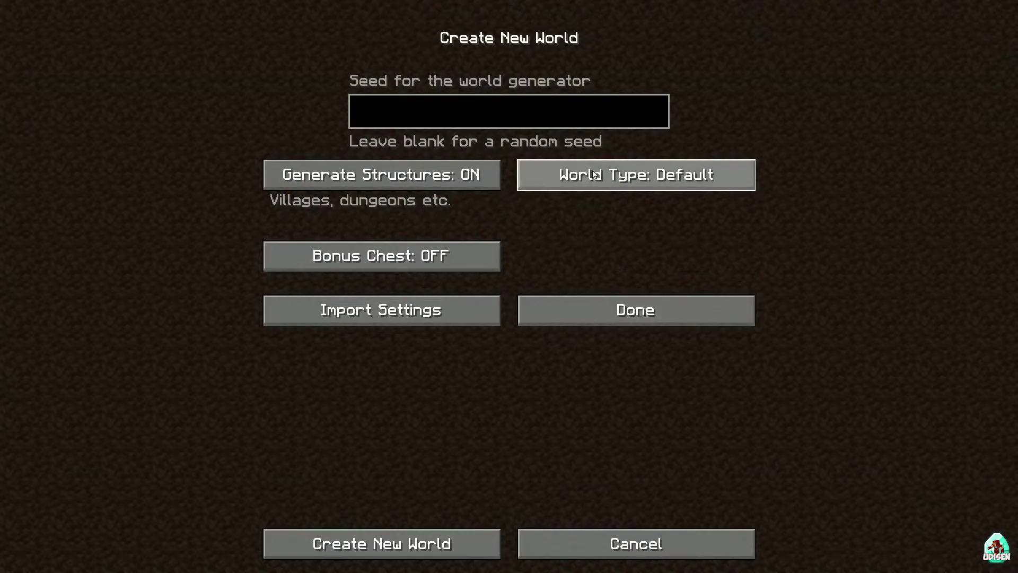
click(555, 310)
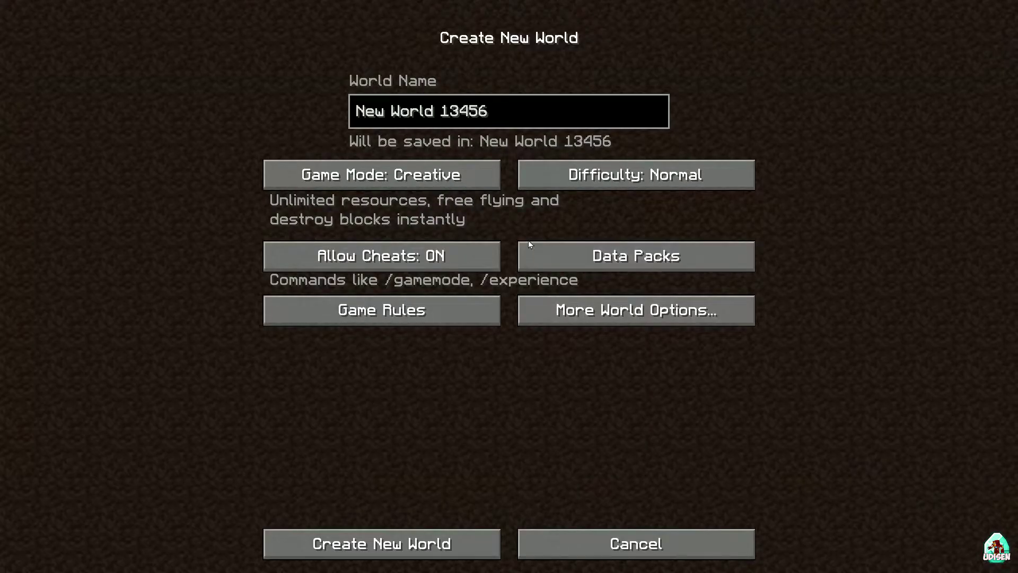
click(413, 540)
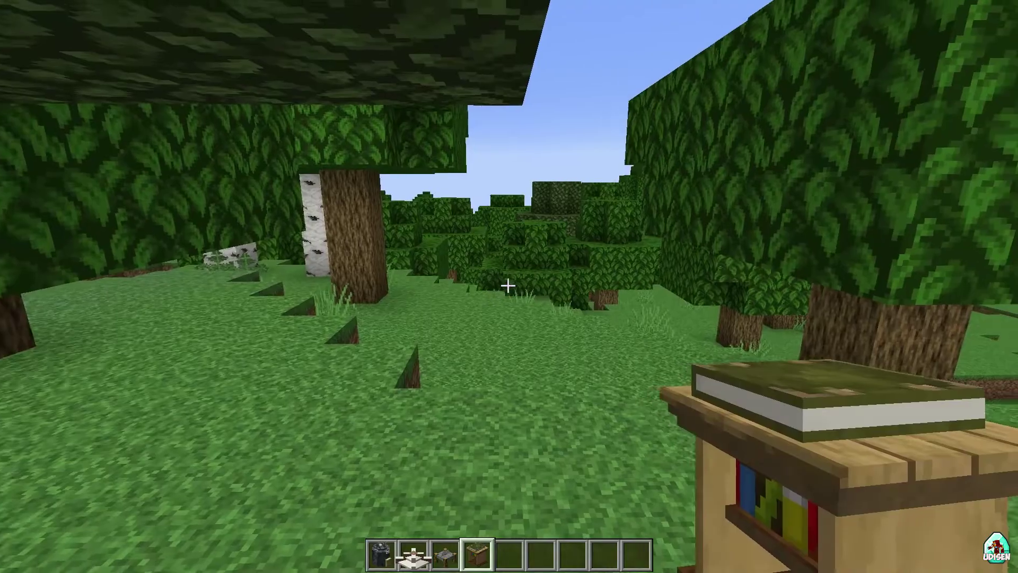
Fly above the forest and run /locatebiome minecraft:plains.
key(w)
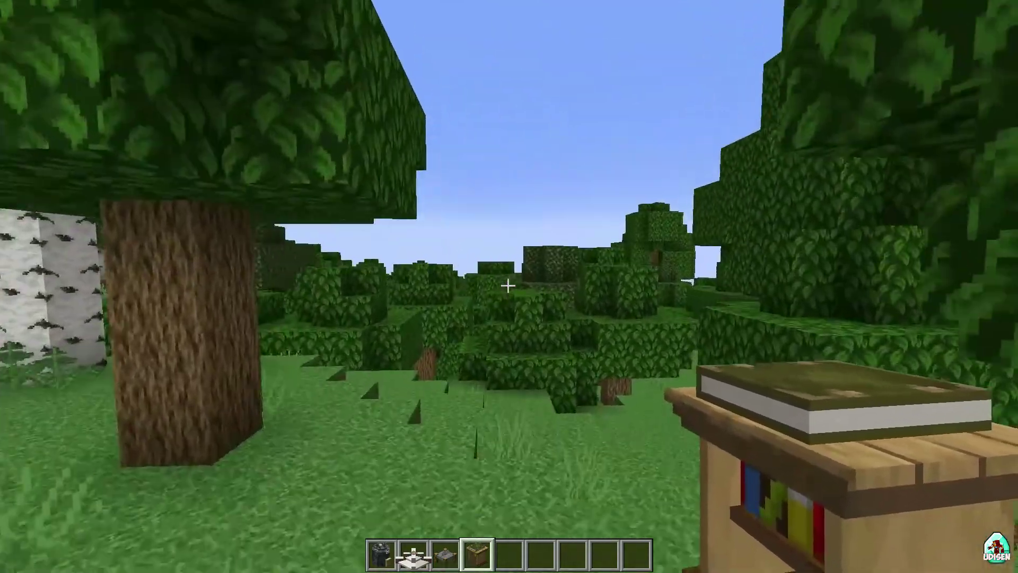
key(space)
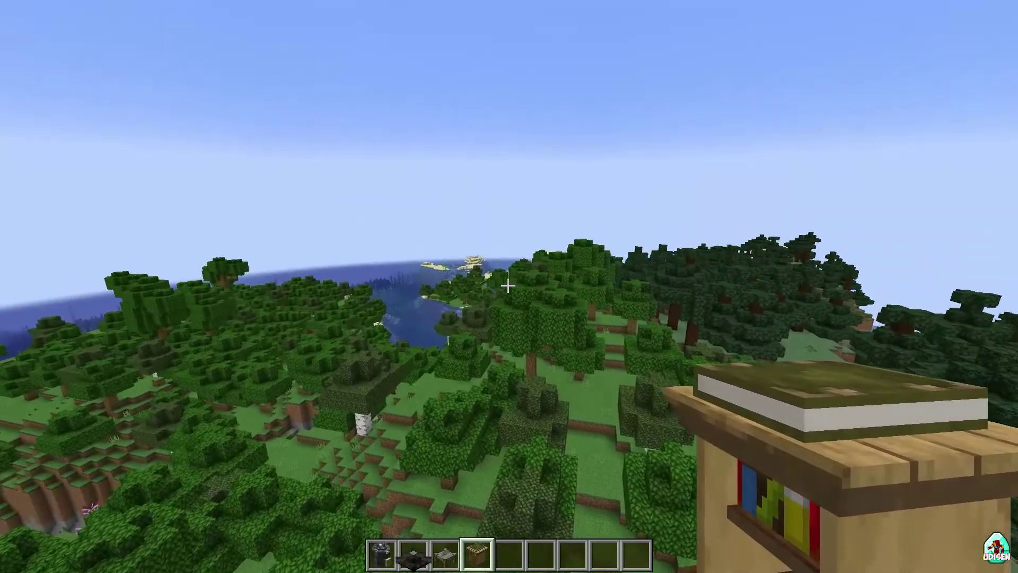
text(/locatebiome )
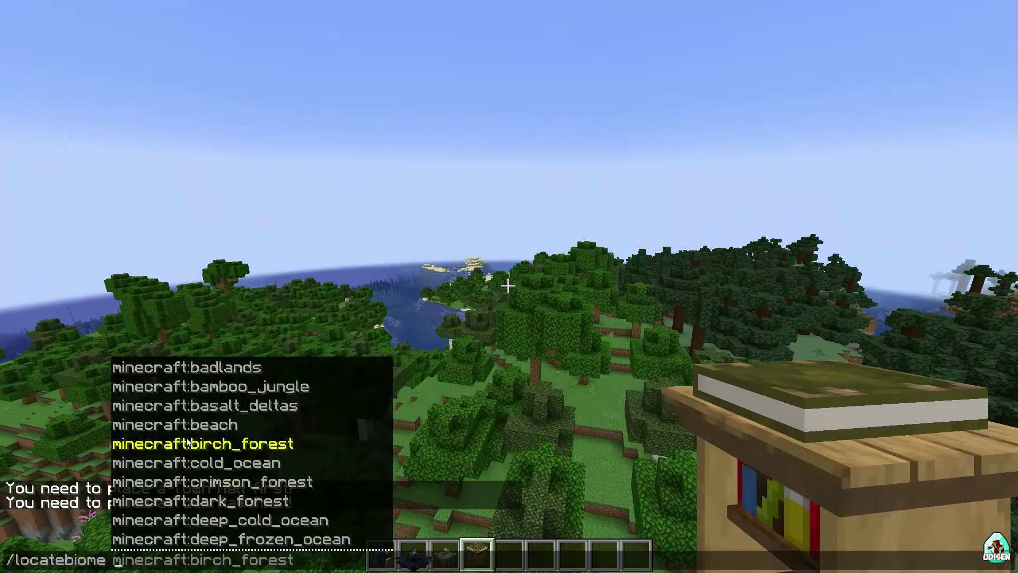
text(minecraft:birch_fores)
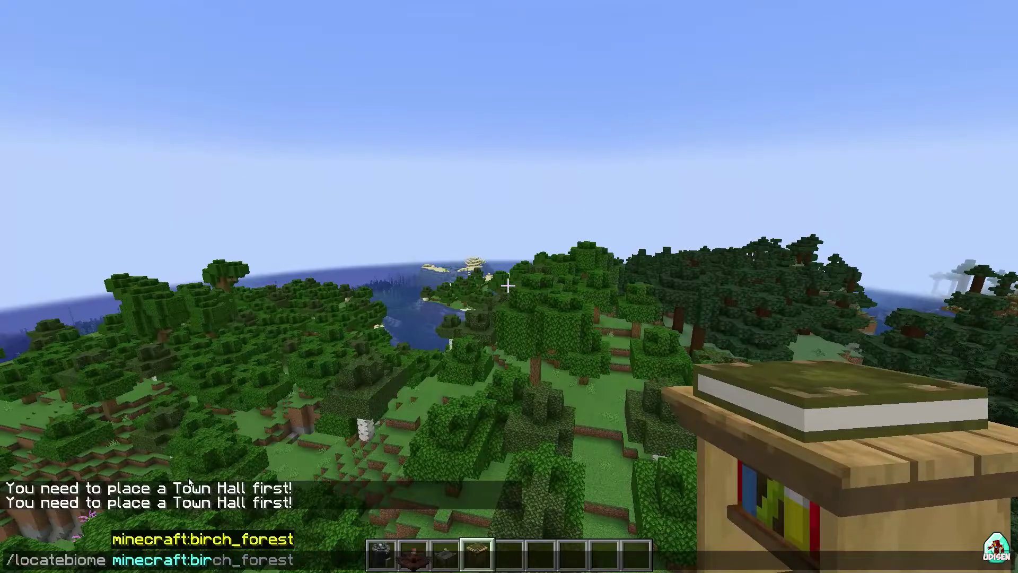
key(BackSpace)
key(BackSpace)
key(BackSpace)
text(pl)
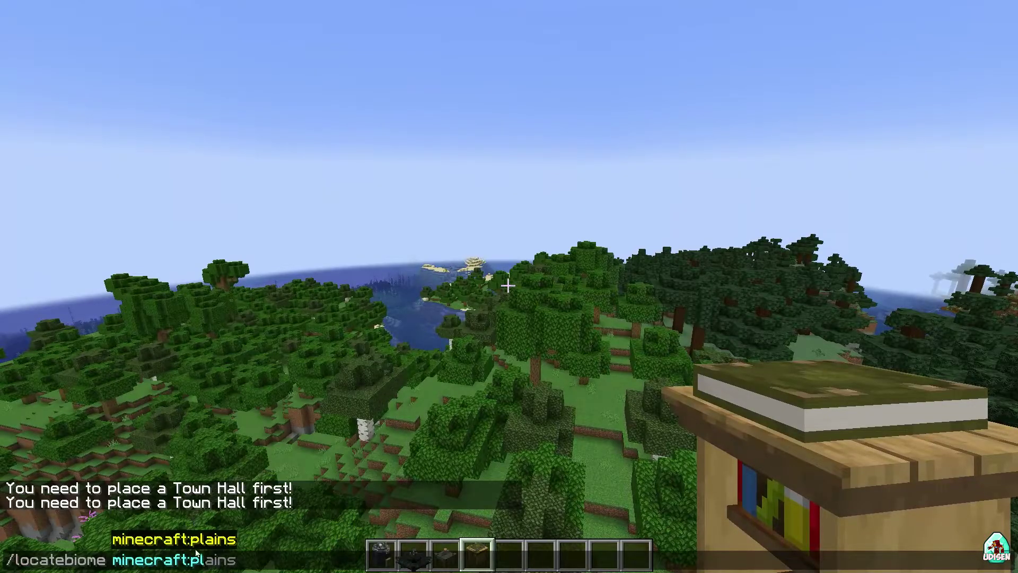
key(Tab)
key(Return)
Teleport to the located plains at -148, ~, -36.
key(t)
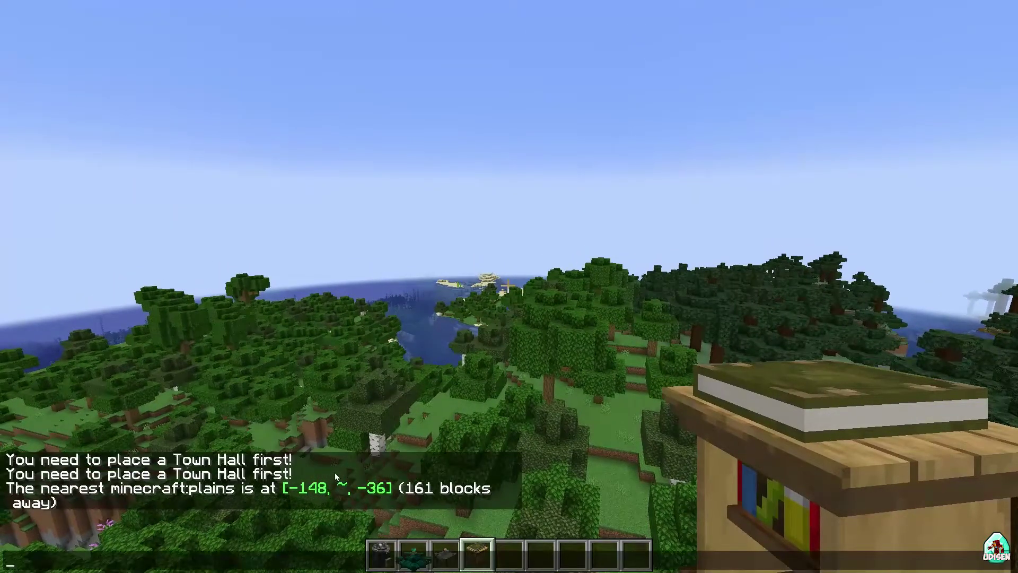
click(316, 489)
key(Return)
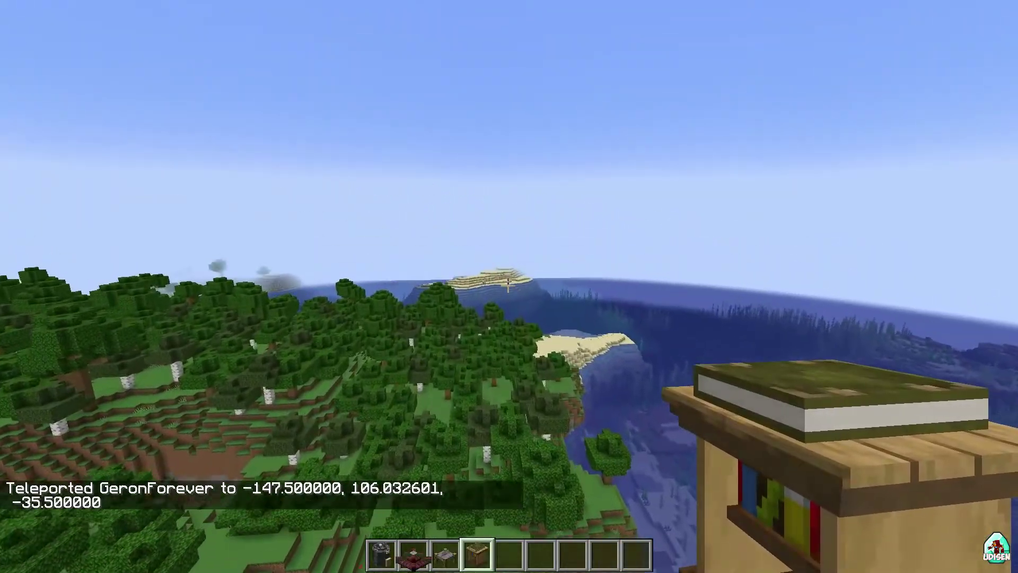
Locate the nearest desert by editing the earlier locate command to /locatebiome minecraft:desert.
key(t)
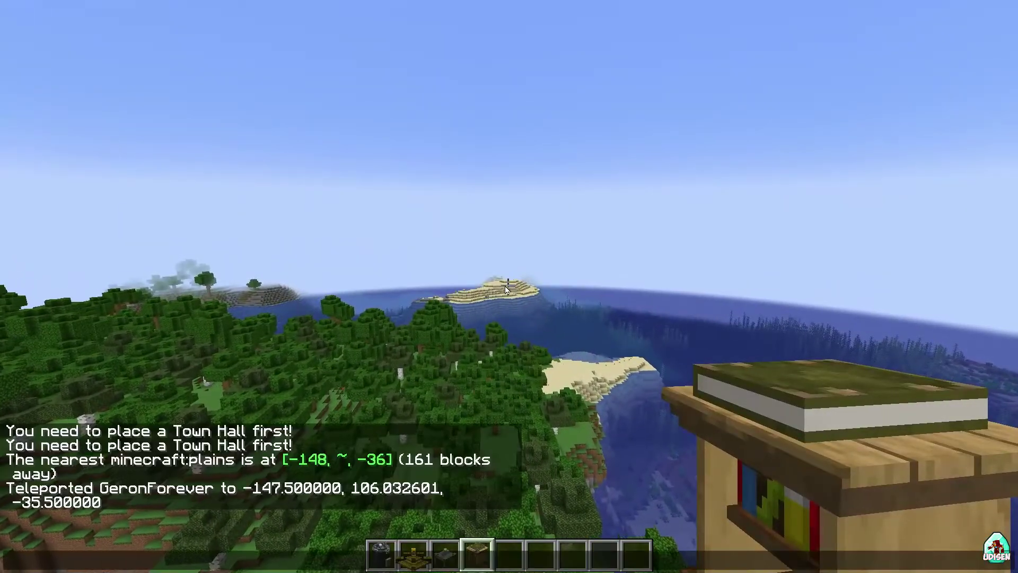
key(Up)
key(Up)
key(BackSpace)
key(BackSpace)
key(BackSpace)
key(BackSpace)
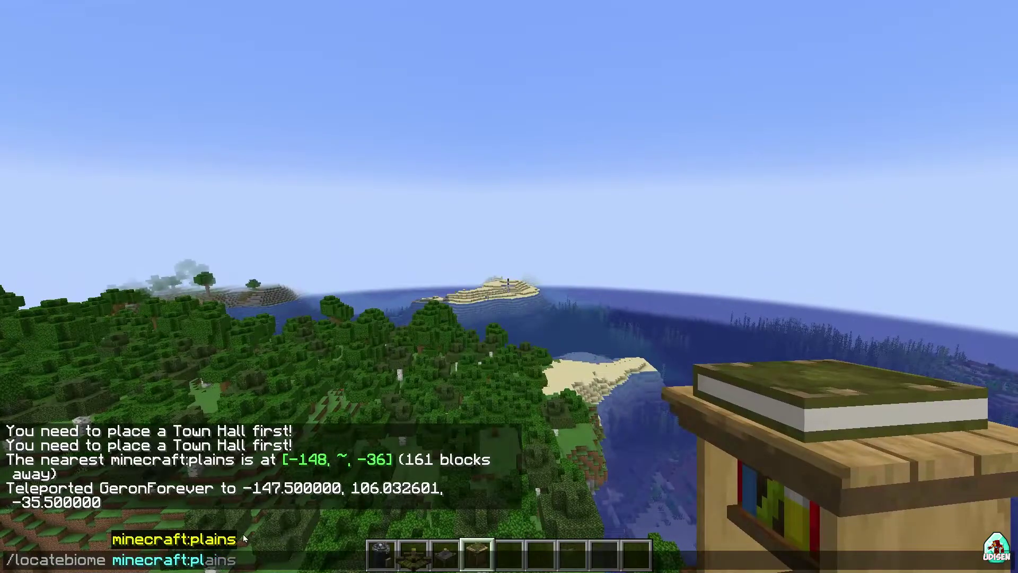
key(BackSpace)
key(BackSpace)
text(d)
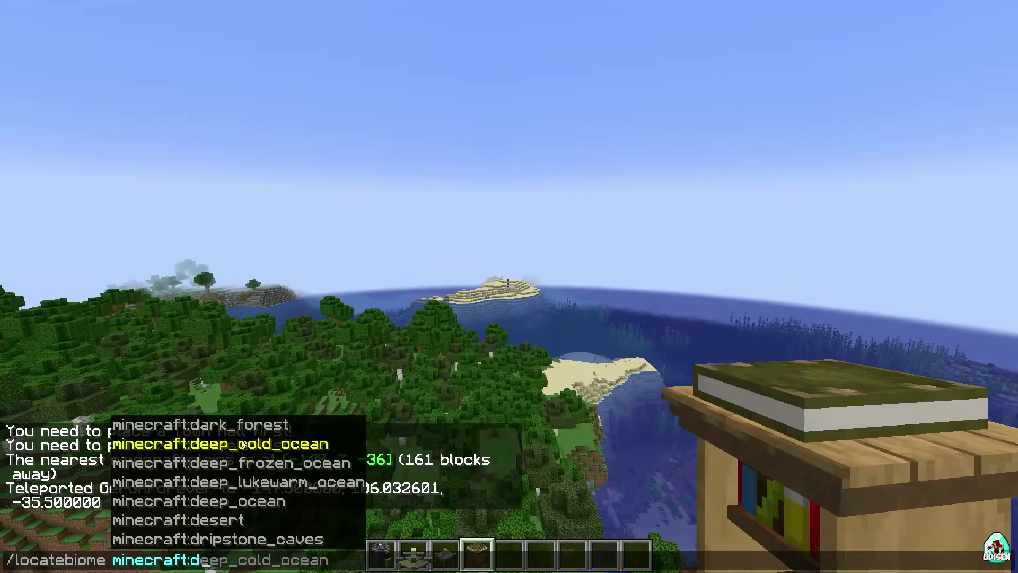
click(179, 520)
key(Return)
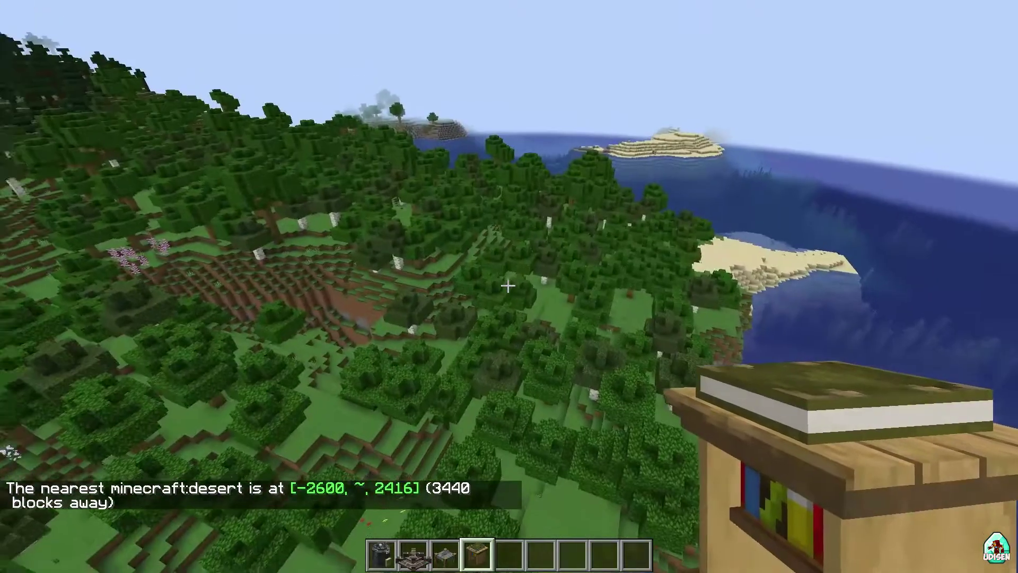
Teleport to the desert coordinates (-2600, ~, 2416) and try placing the town hall schematic there.
key(t)
click(331, 488)
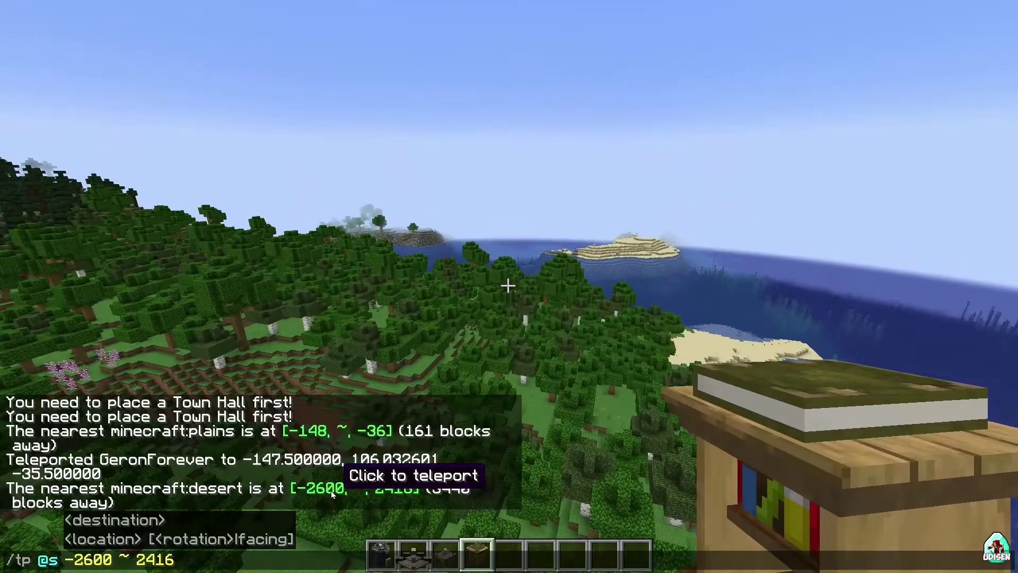
key(Return)
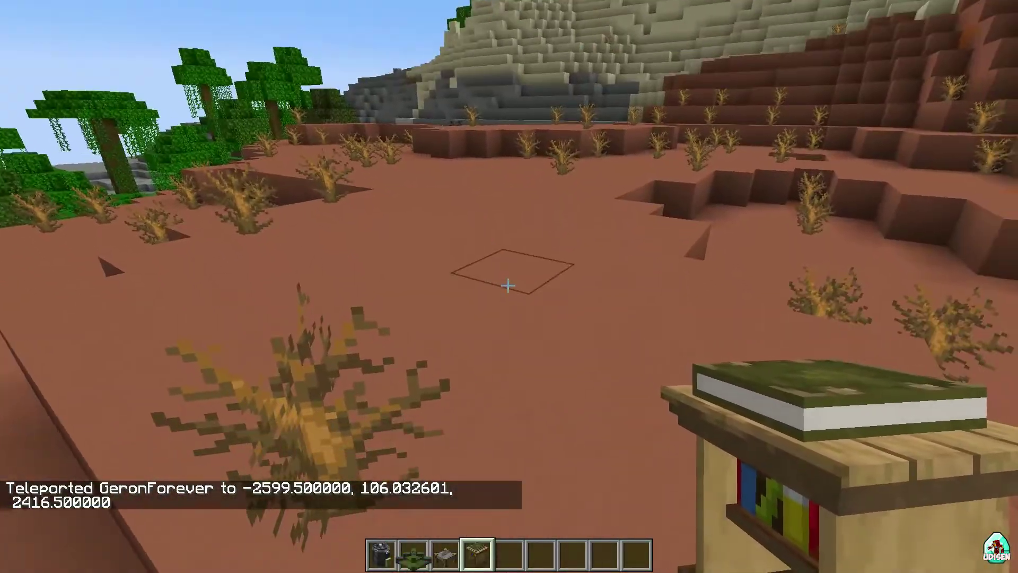
right_click(508, 285)
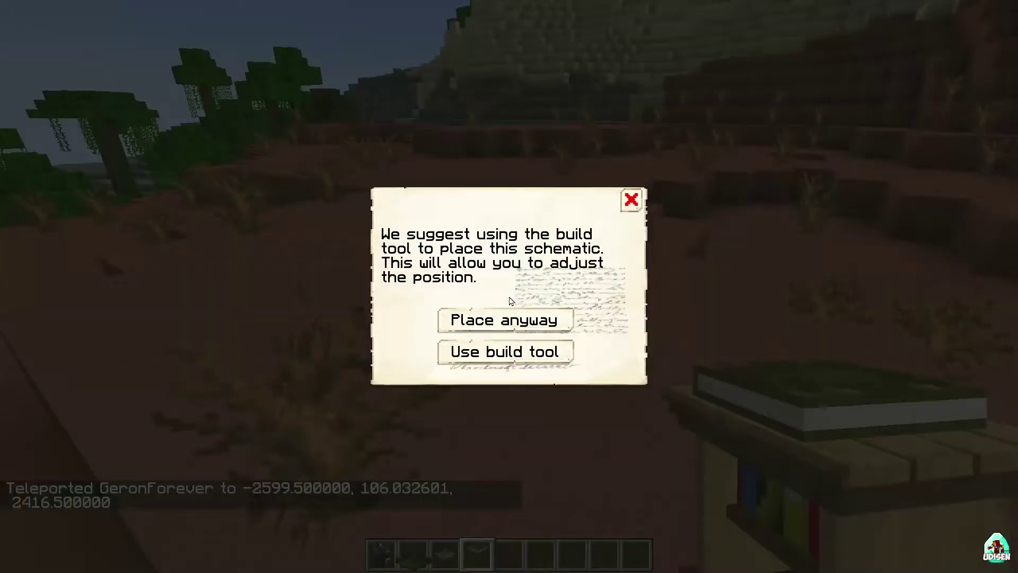